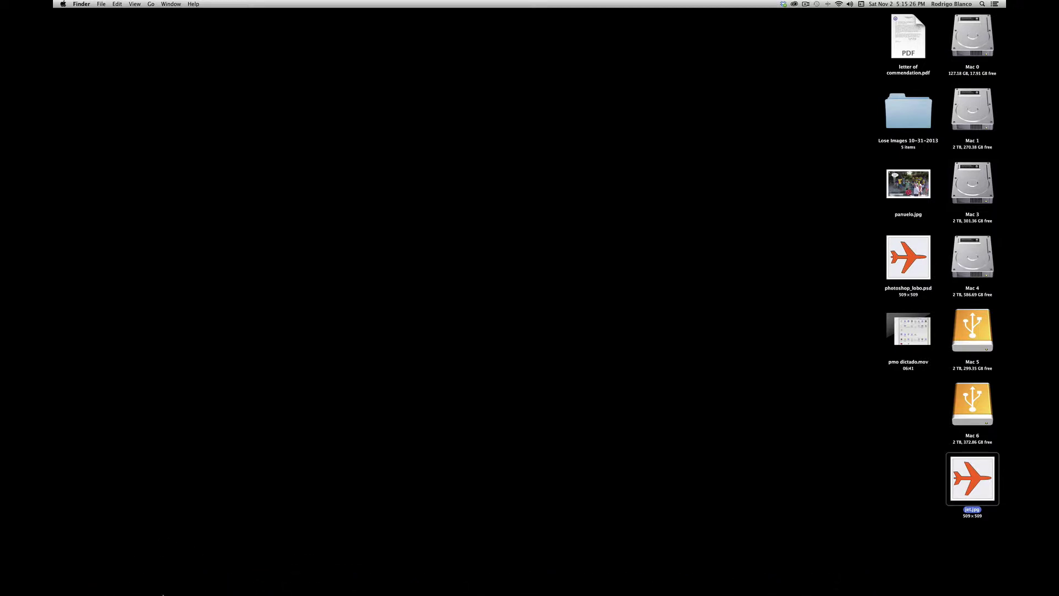
# - Launch Adobe Photoshop CC from the Dock to open its empty workspace
pyautogui.moveTo(287, 594)
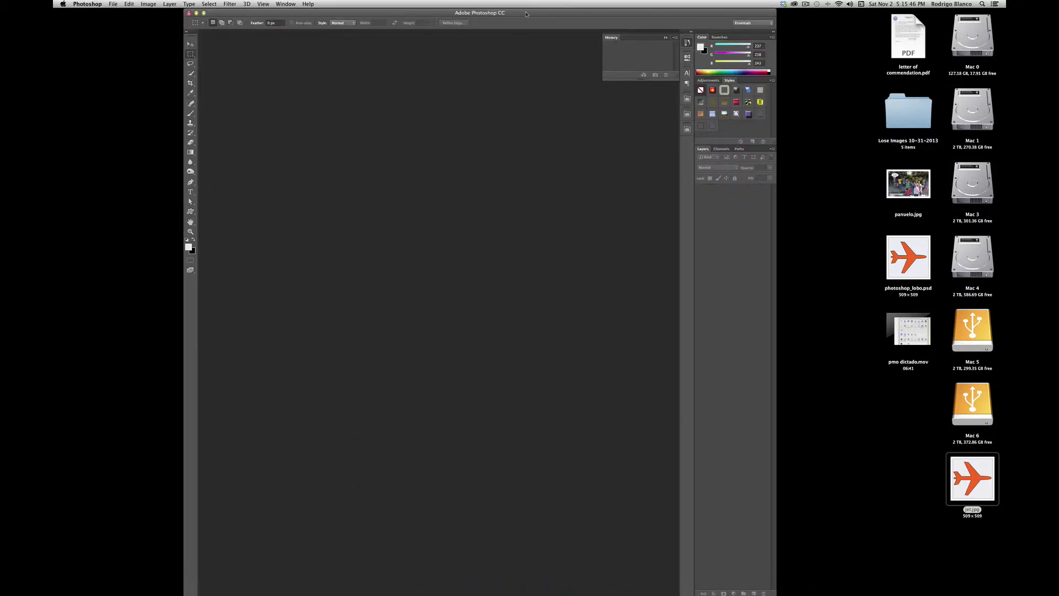
# - Move and resize the Photoshop window to stretch across most of the screen
pyautogui.moveTo(527, 13); pyautogui.dragTo(538, 13)
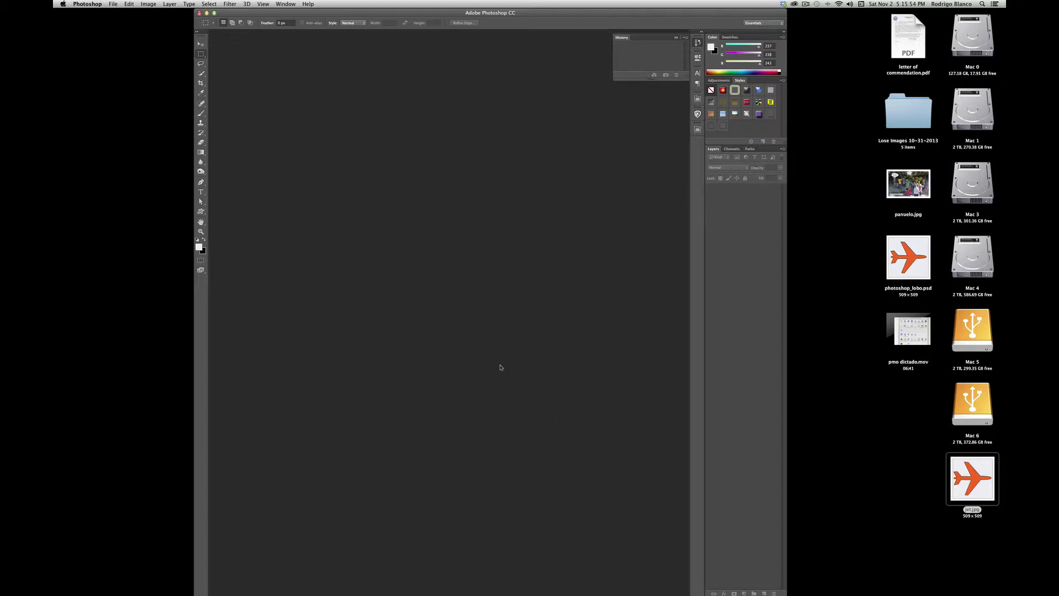
pyautogui.moveTo(784, 593); pyautogui.dragTo(1006, 573)
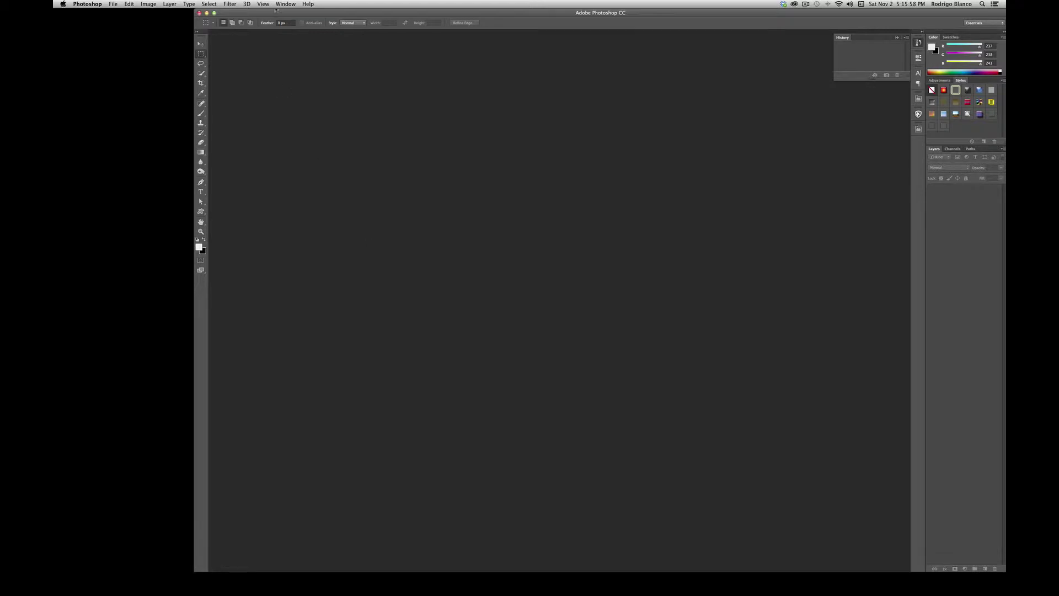
pyautogui.moveTo(353, 12); pyautogui.dragTo(211, 3)
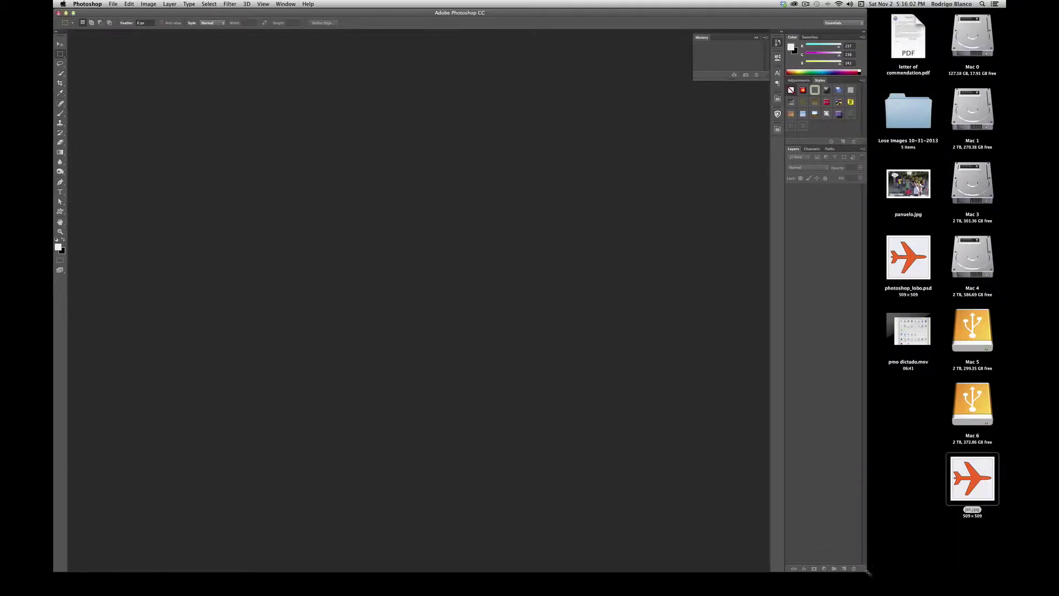
pyautogui.moveTo(874, 577); pyautogui.dragTo(1001, 592)
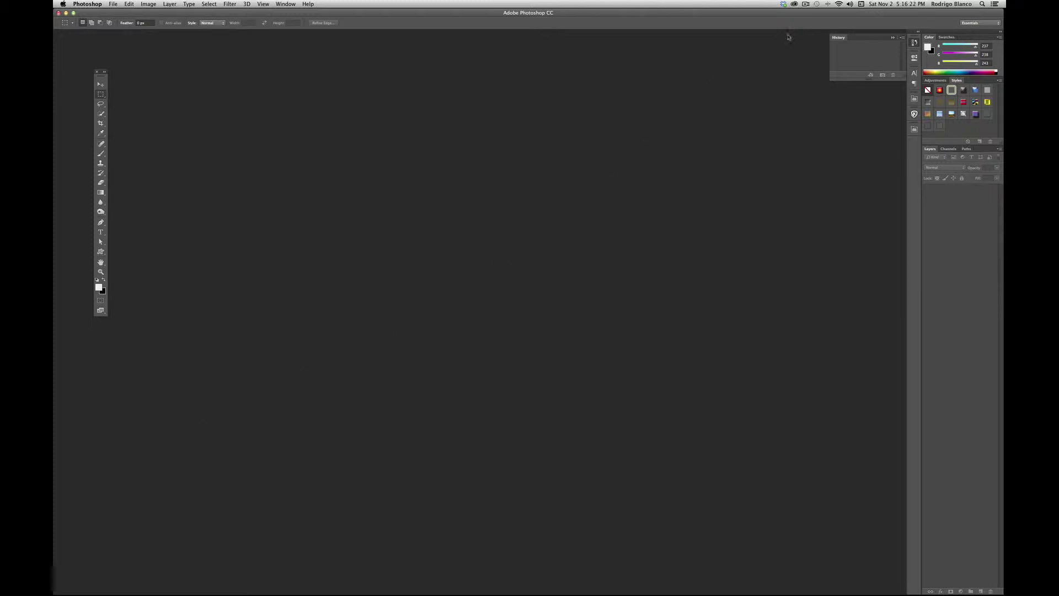
# - Float the Tools panel and move it lower over the workspace
pyautogui.click(804, 4)
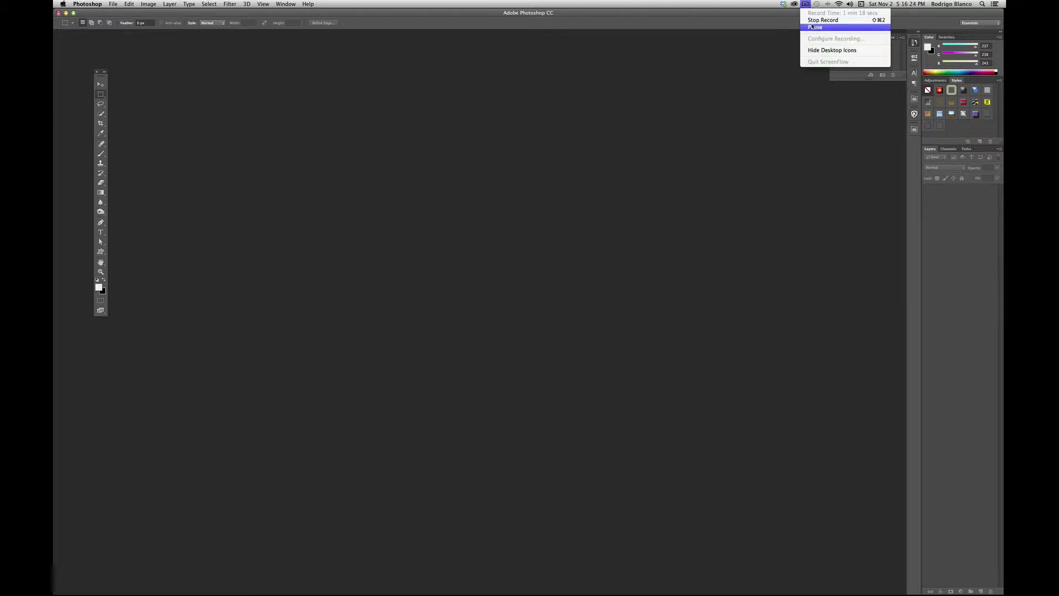
pyautogui.click(812, 25)
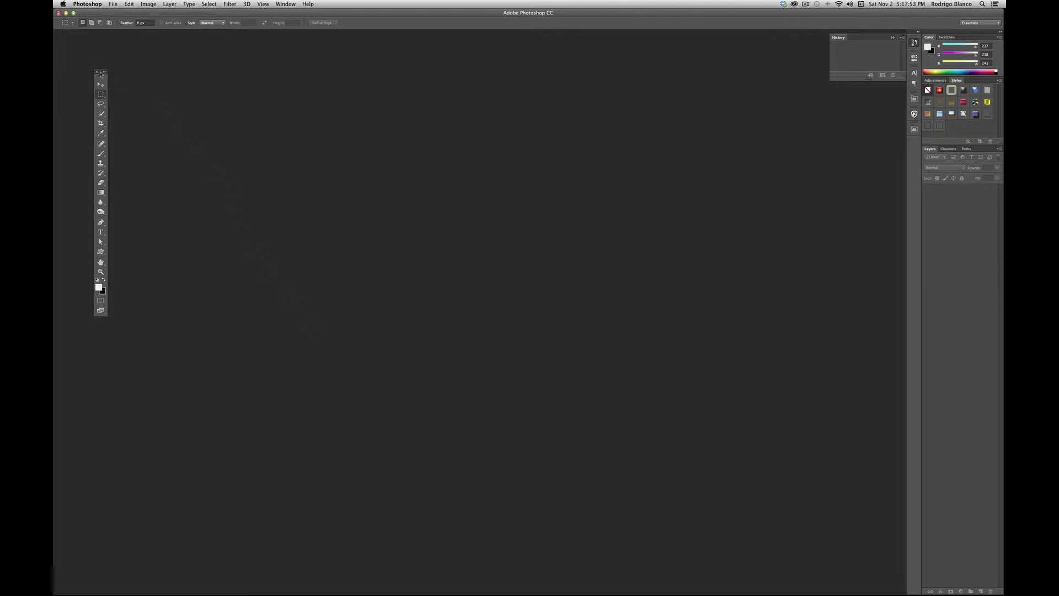
pyautogui.moveTo(99, 73); pyautogui.dragTo(95, 156)
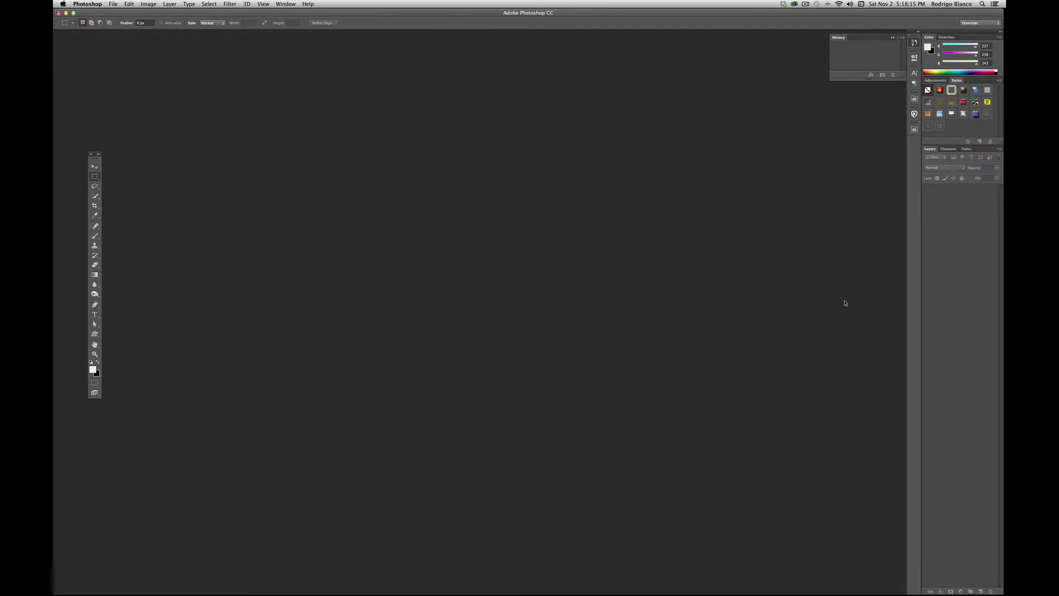
# - Reset the Essentials workspace to its default panel layout via Window > Workspace
pyautogui.click(279, 5)
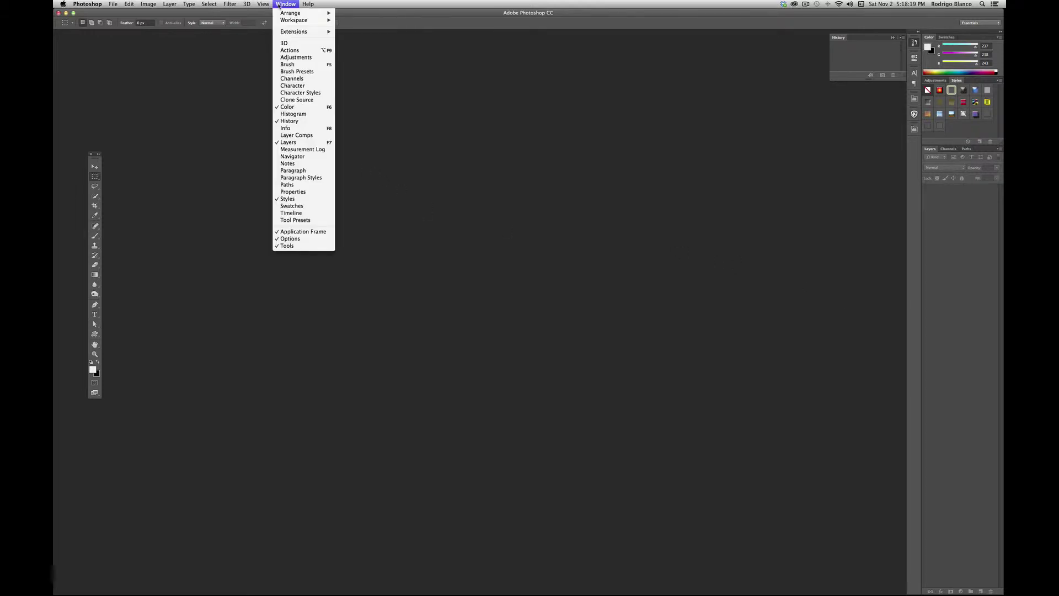
pyautogui.moveTo(289, 21)
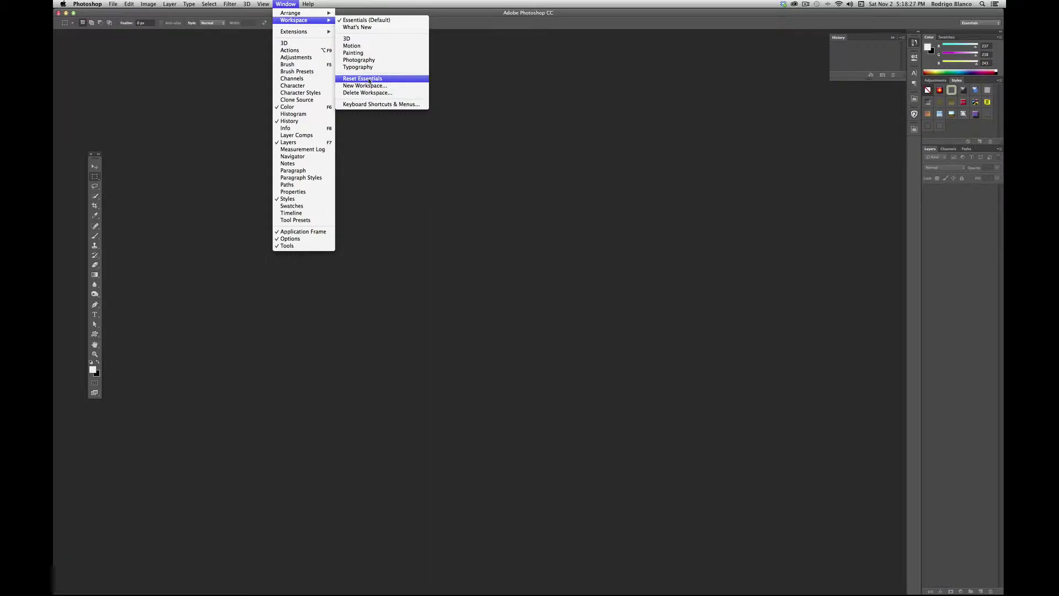
pyautogui.click(369, 80)
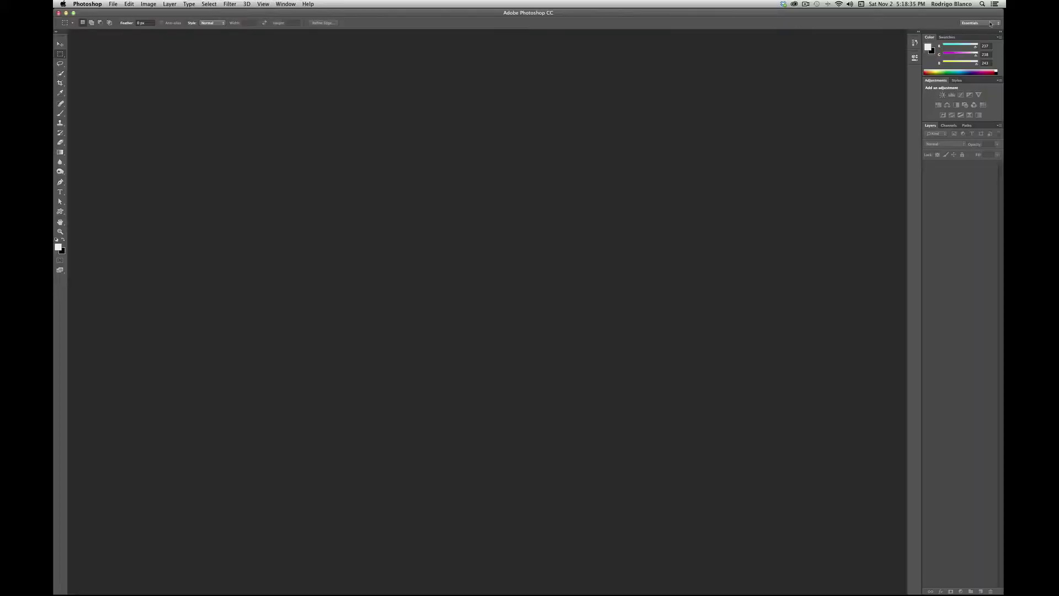
pyautogui.click(991, 23)
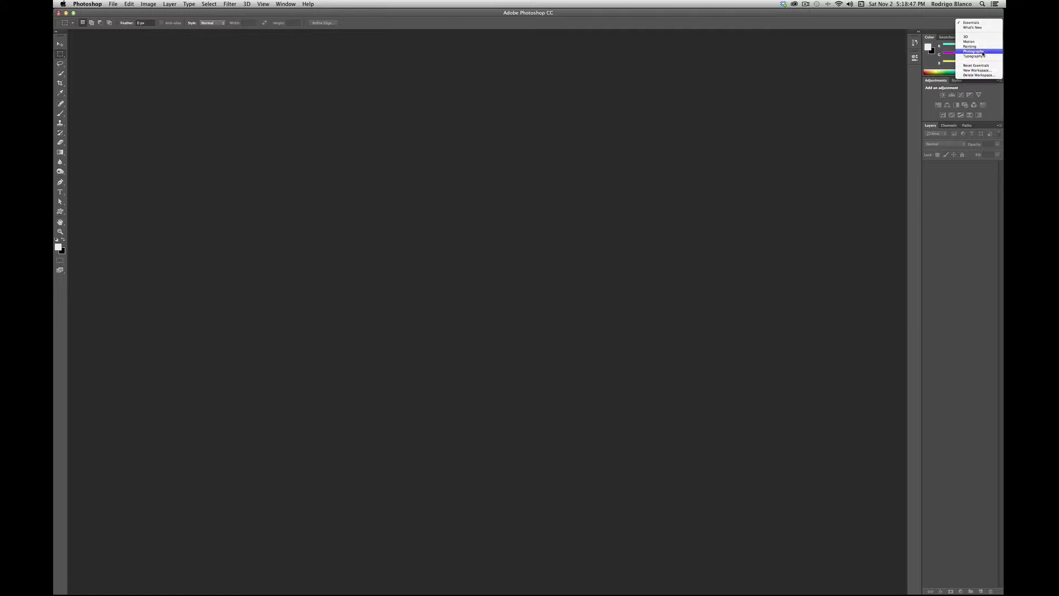
pyautogui.click(983, 52)
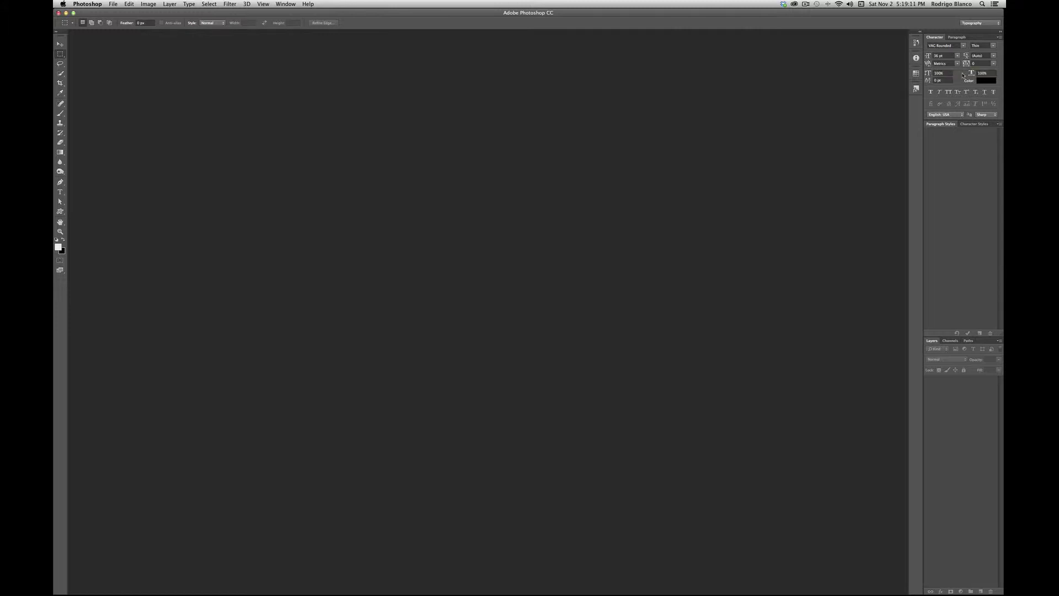
pyautogui.click(988, 23)
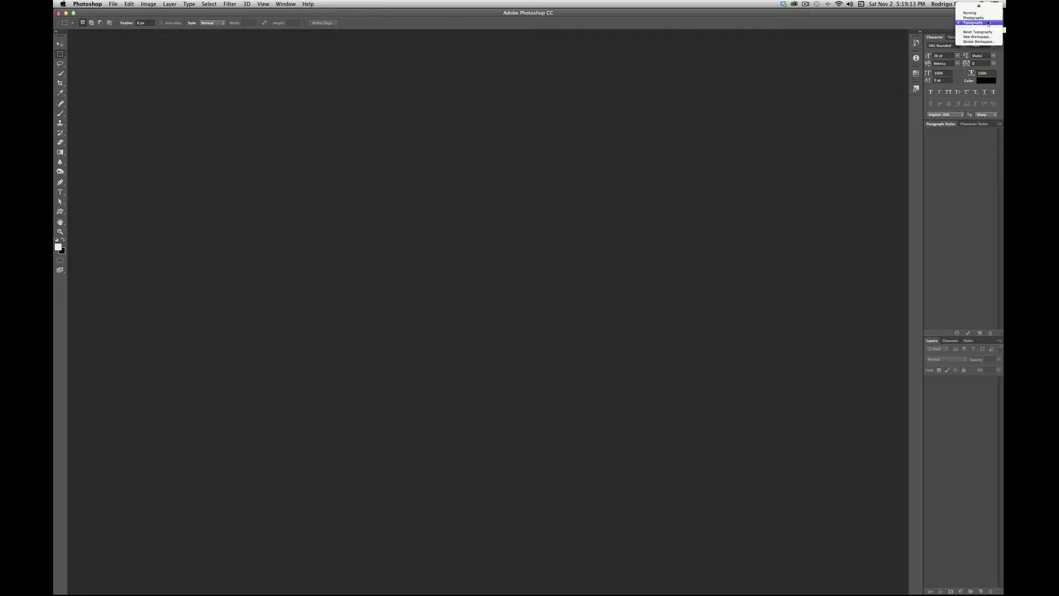
pyautogui.scroll(3, 989, 33)
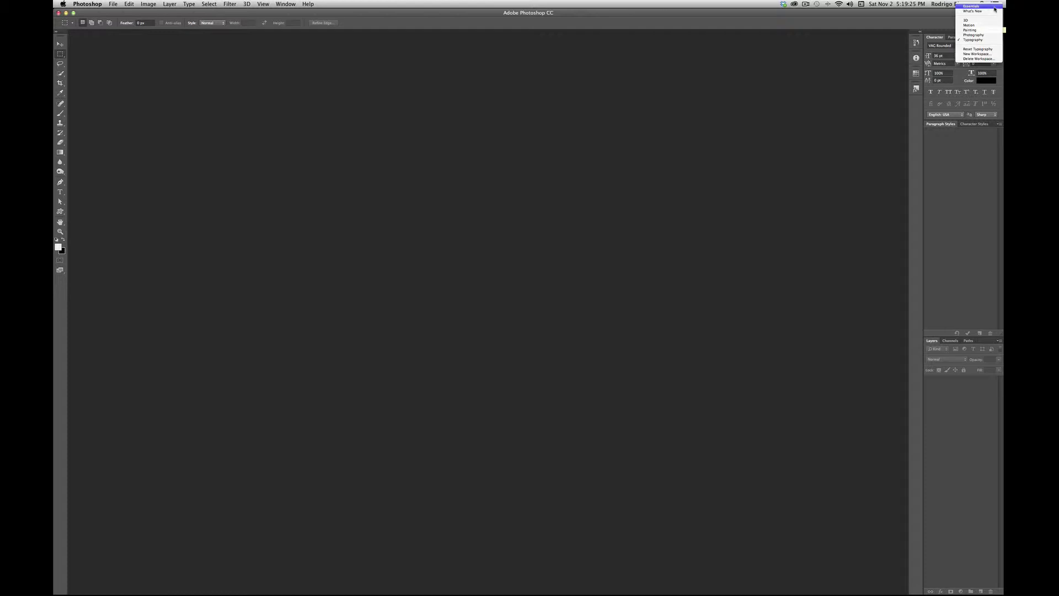
pyautogui.click(995, 7)
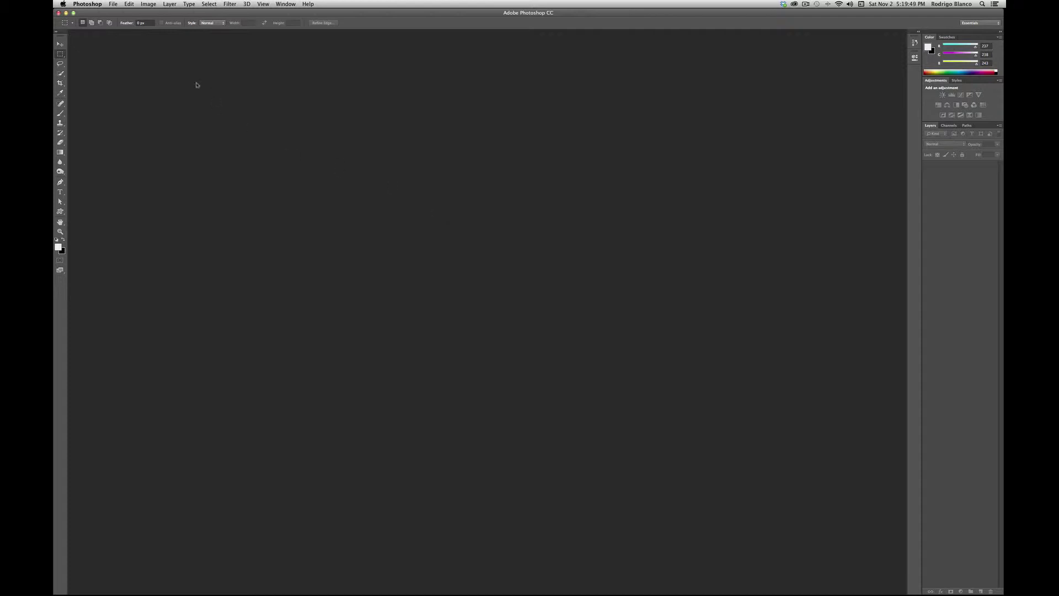
pyautogui.click(113, 4)
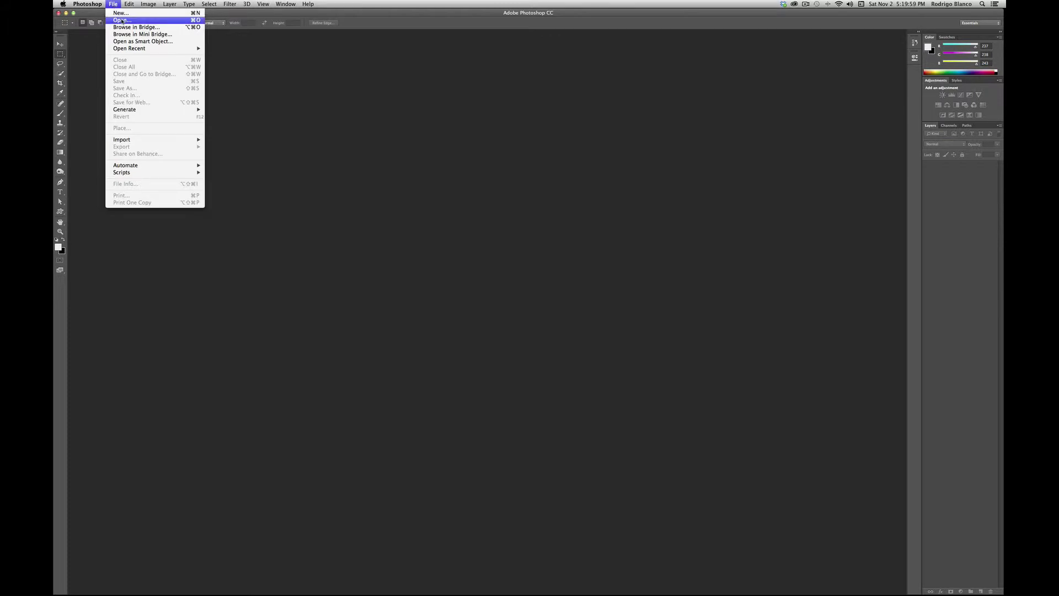
pyautogui.click(125, 20)
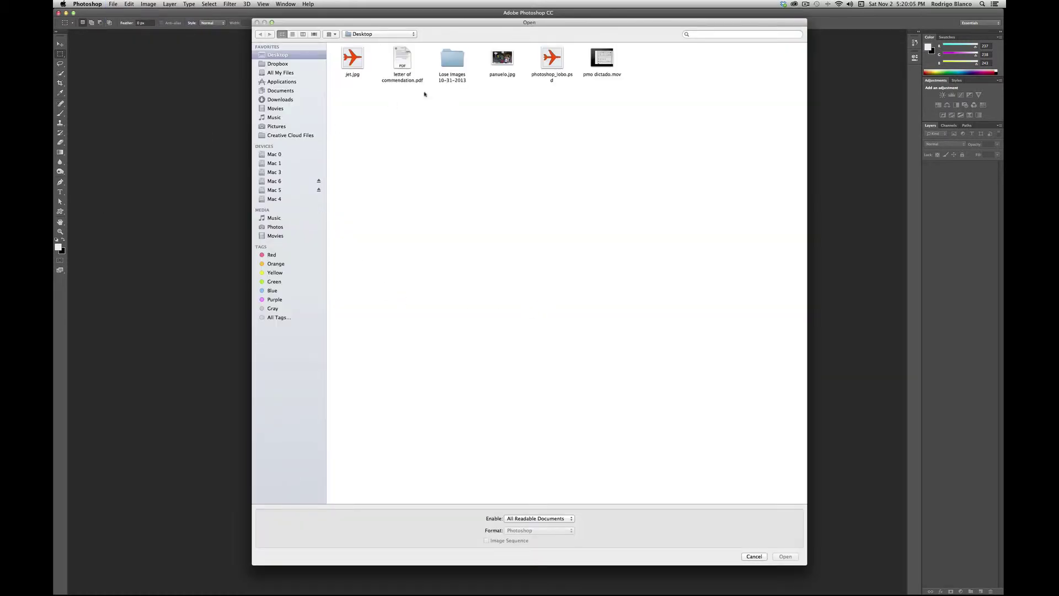
pyautogui.doubleClick(453, 65)
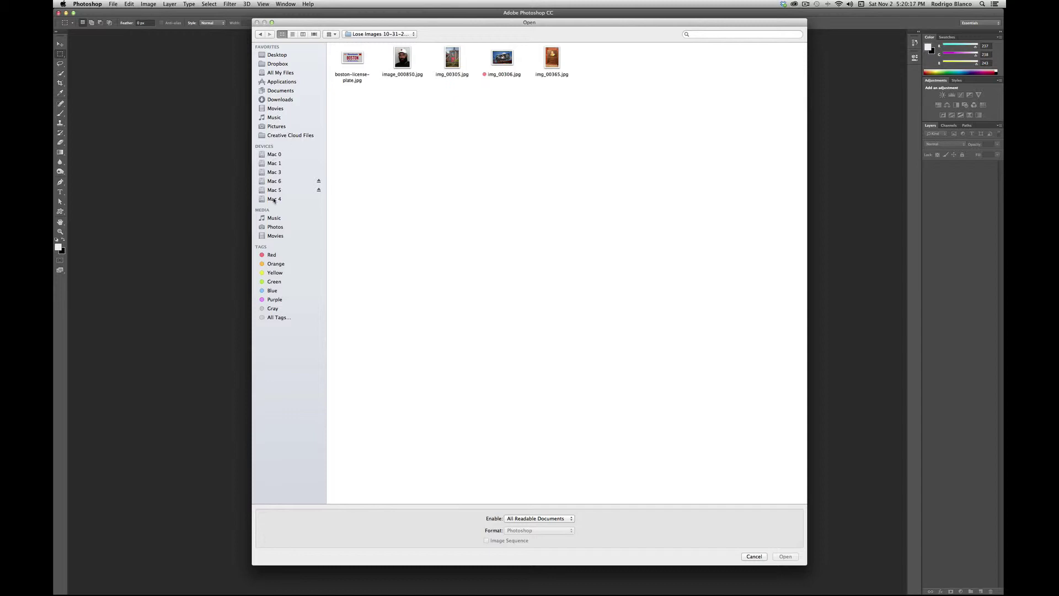
pyautogui.click(285, 64)
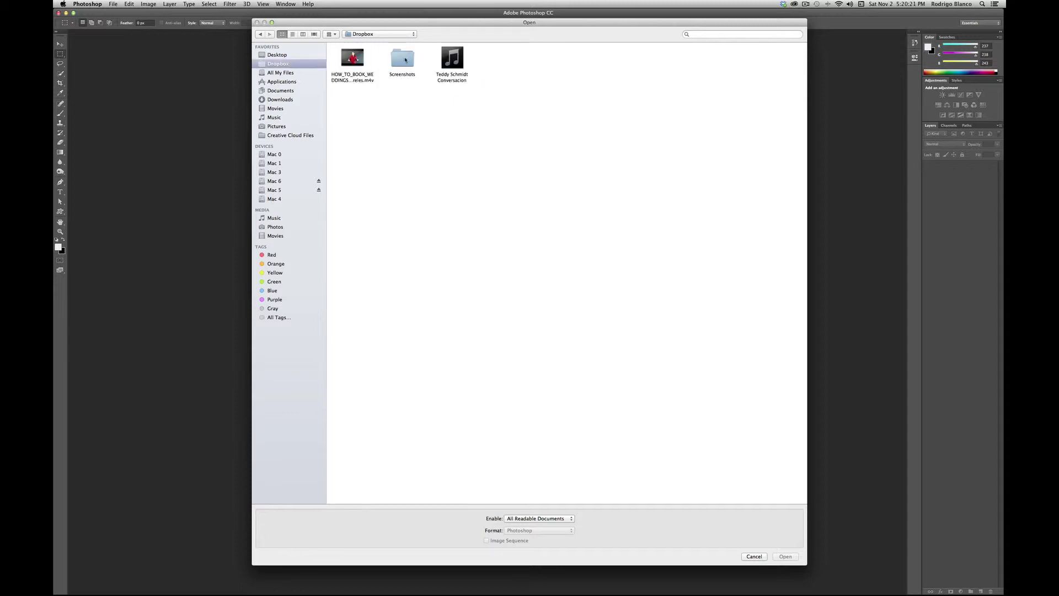
pyautogui.doubleClick(405, 60)
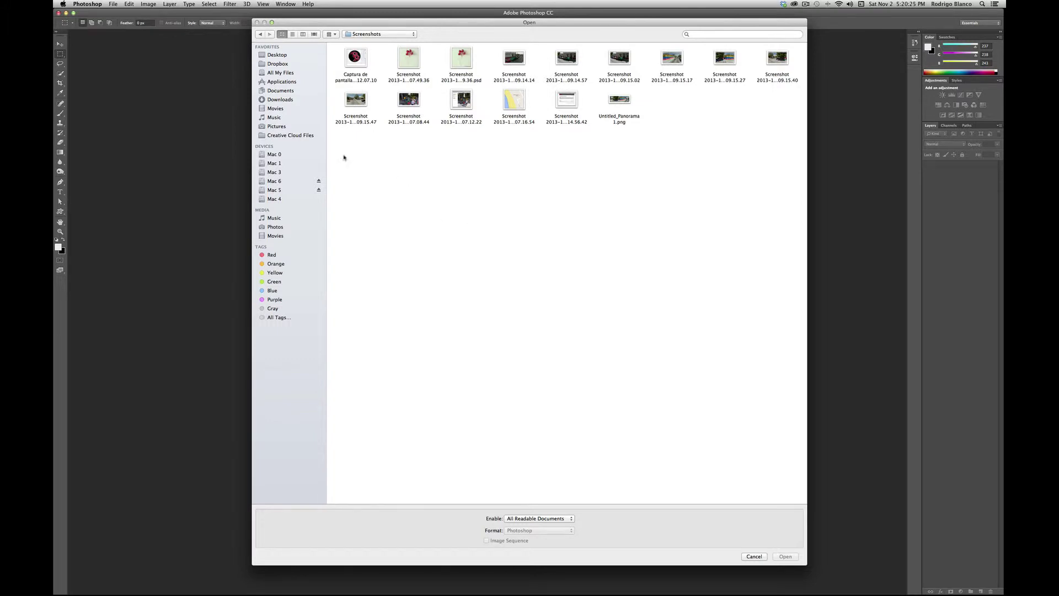
pyautogui.click(278, 201)
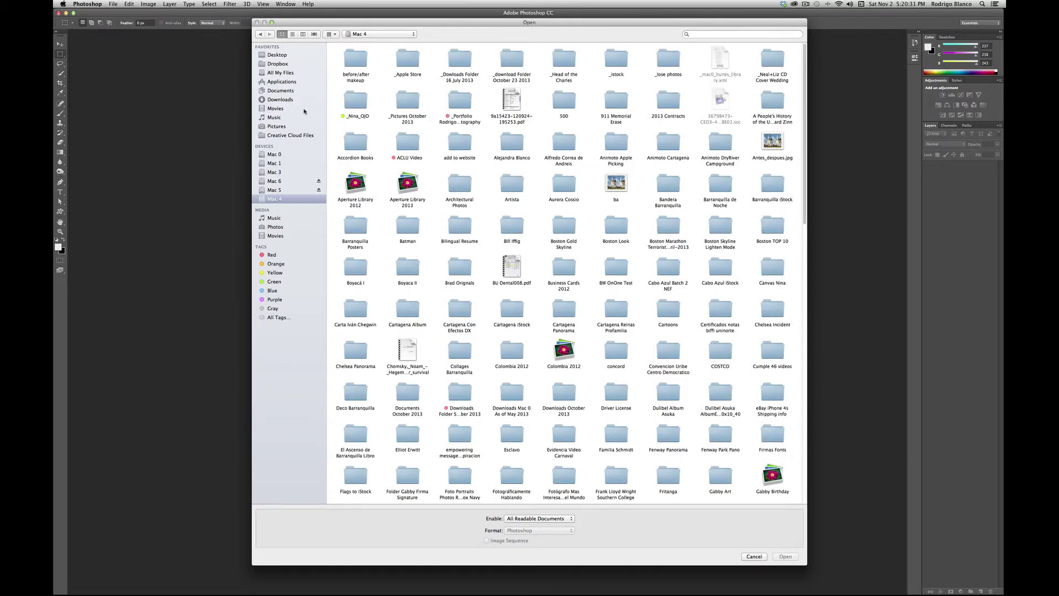
pyautogui.click(285, 83)
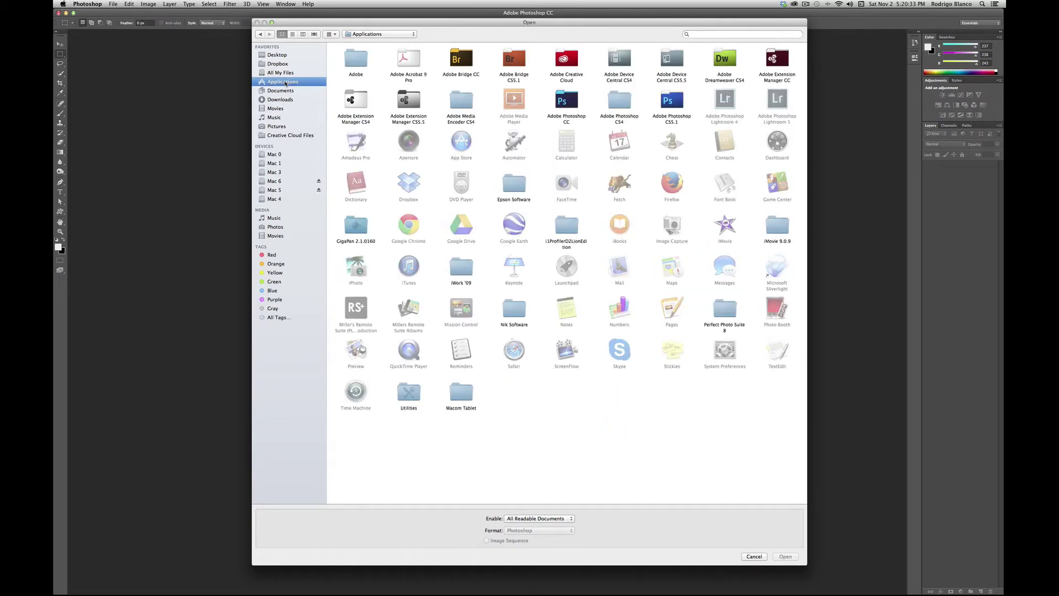
pyautogui.doubleClick(567, 101)
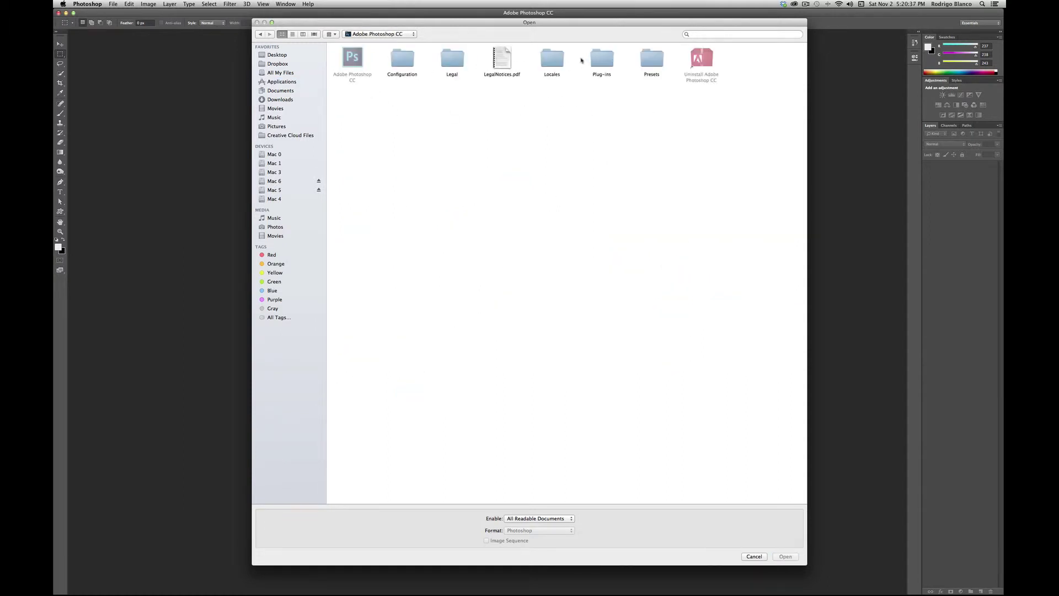
pyautogui.doubleClick(656, 63)
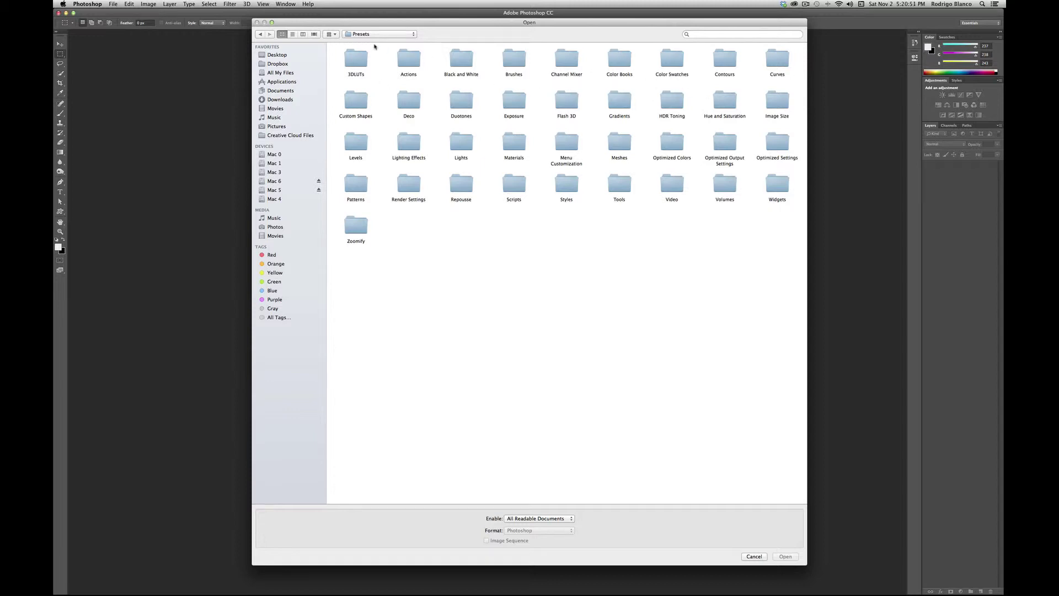
pyautogui.click(356, 35)
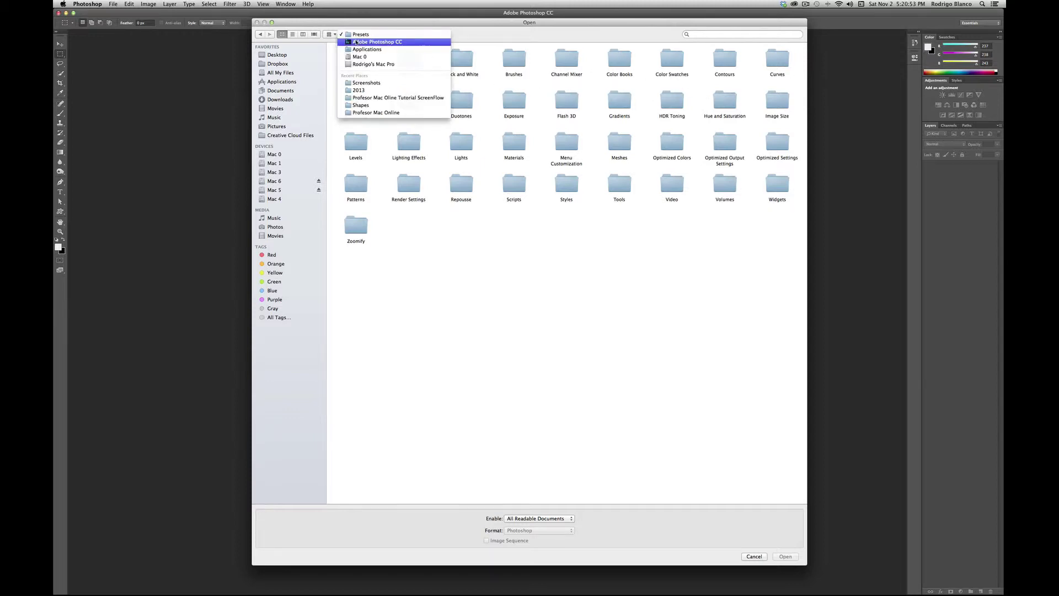
pyautogui.click(356, 42)
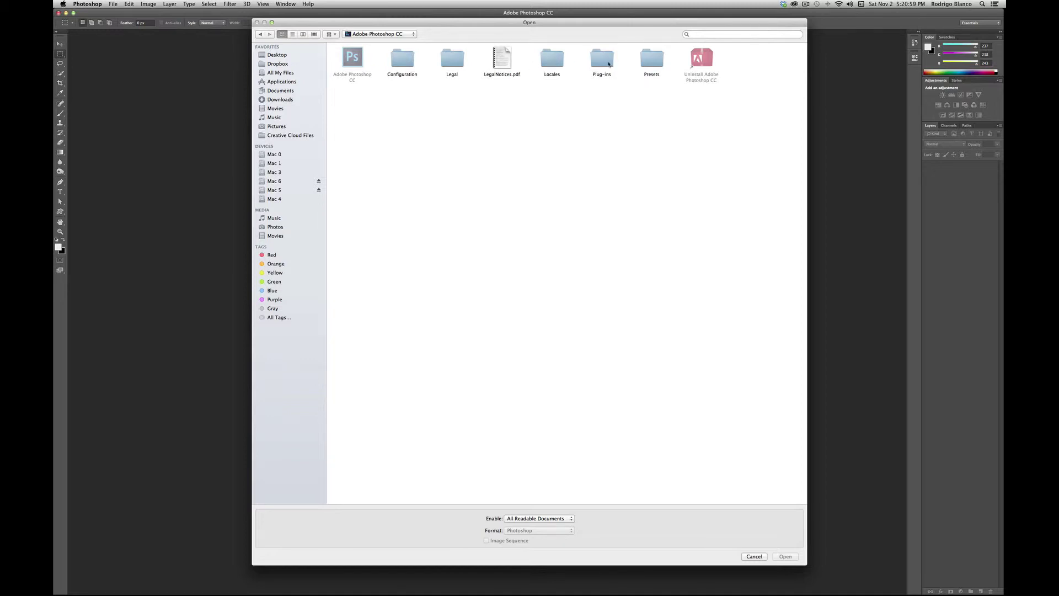
pyautogui.doubleClick(602, 58)
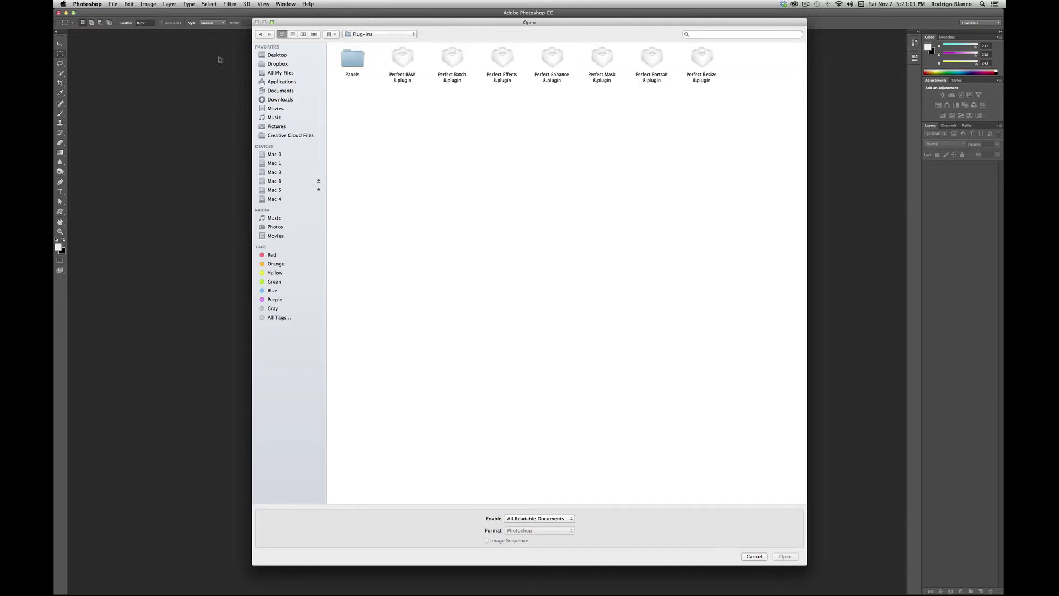
pyautogui.click(260, 35)
pyautogui.doubleClick(551, 58)
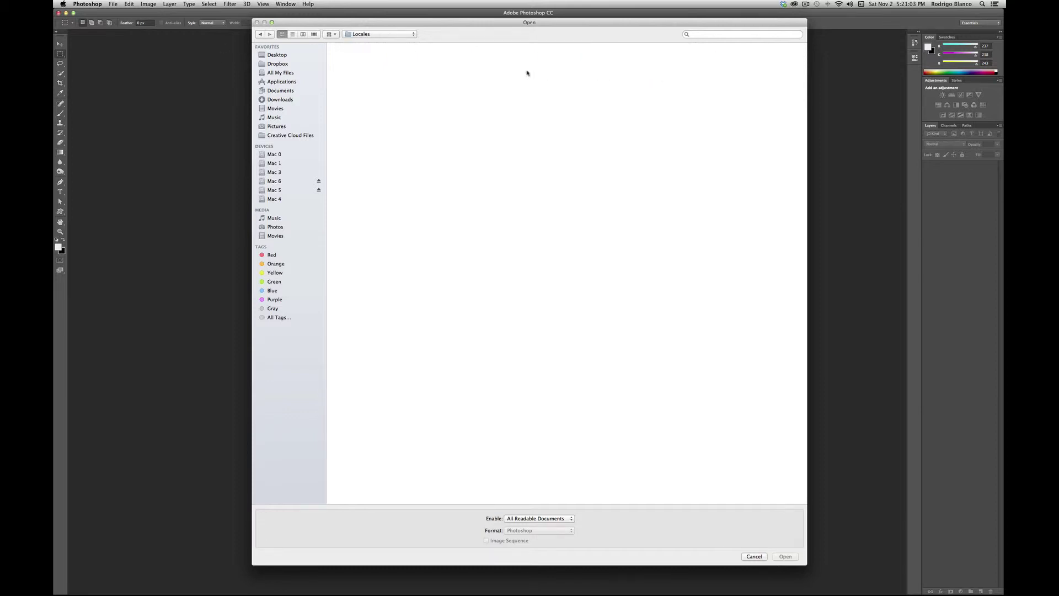
pyautogui.click(260, 34)
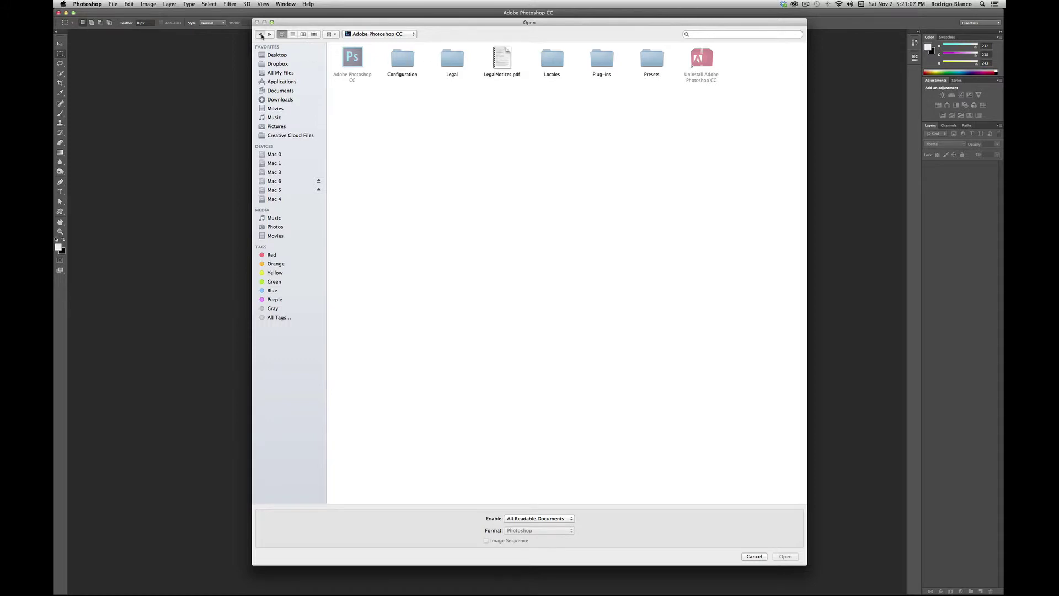
pyautogui.click(260, 34)
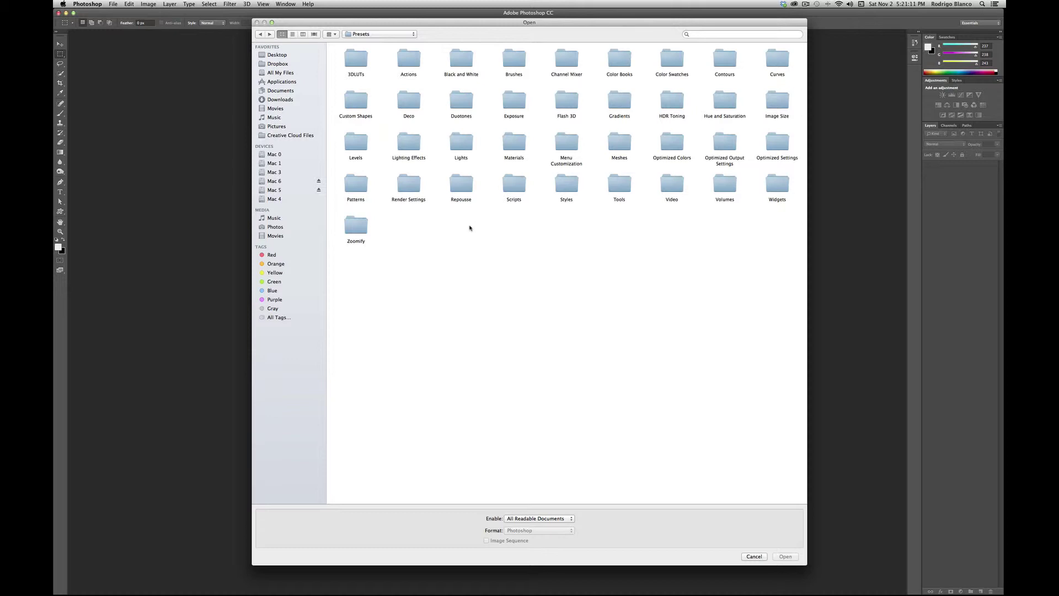
pyautogui.click(275, 199)
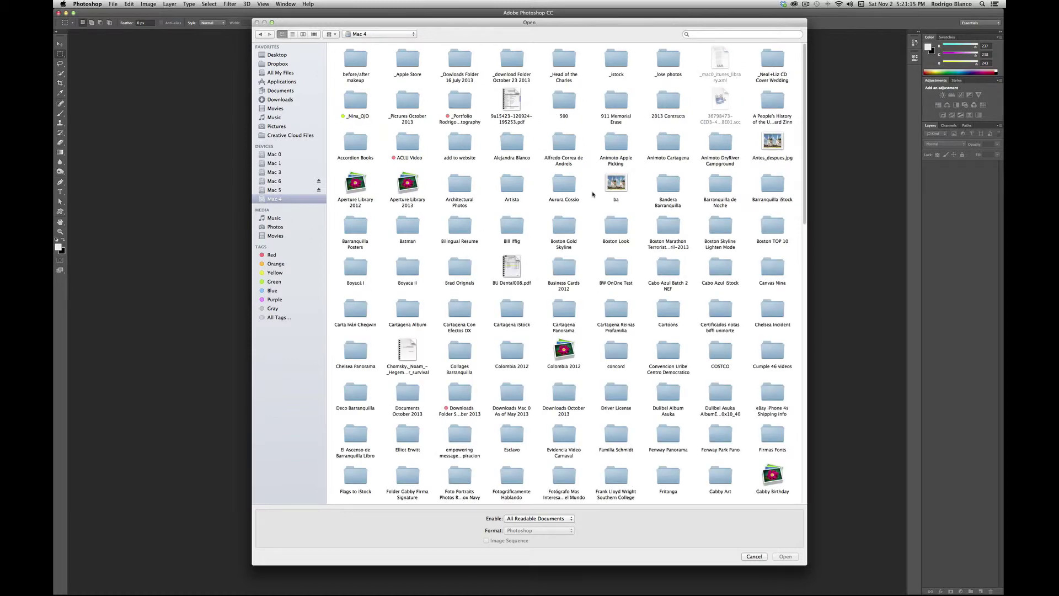
pyautogui.doubleClick(563, 102)
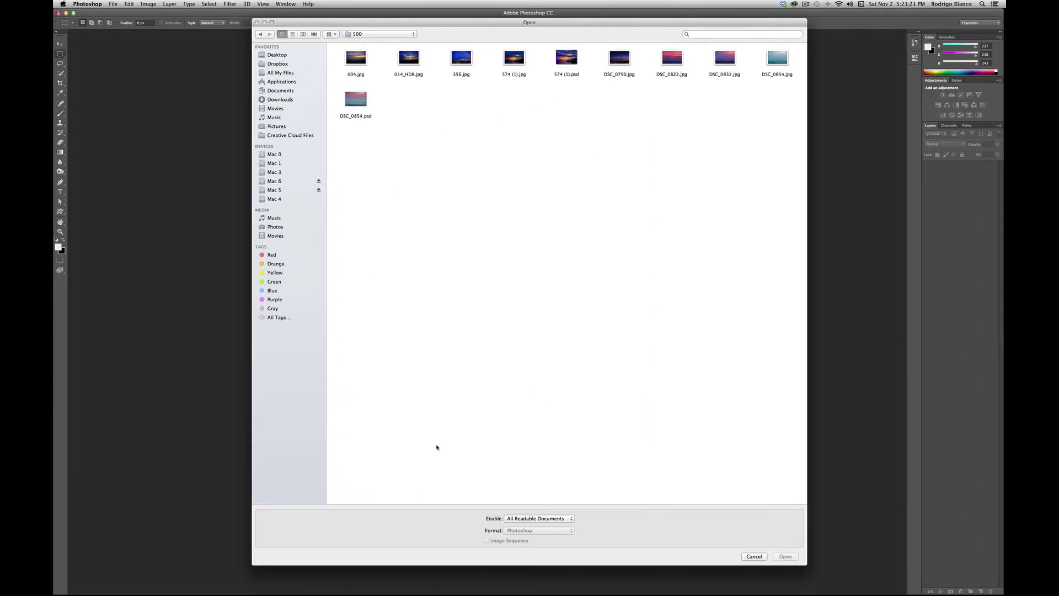
# - Close the file browser and Google 'puppy photo' in a new Safari window
pyautogui.click(754, 556)
pyautogui.moveTo(568, 585)
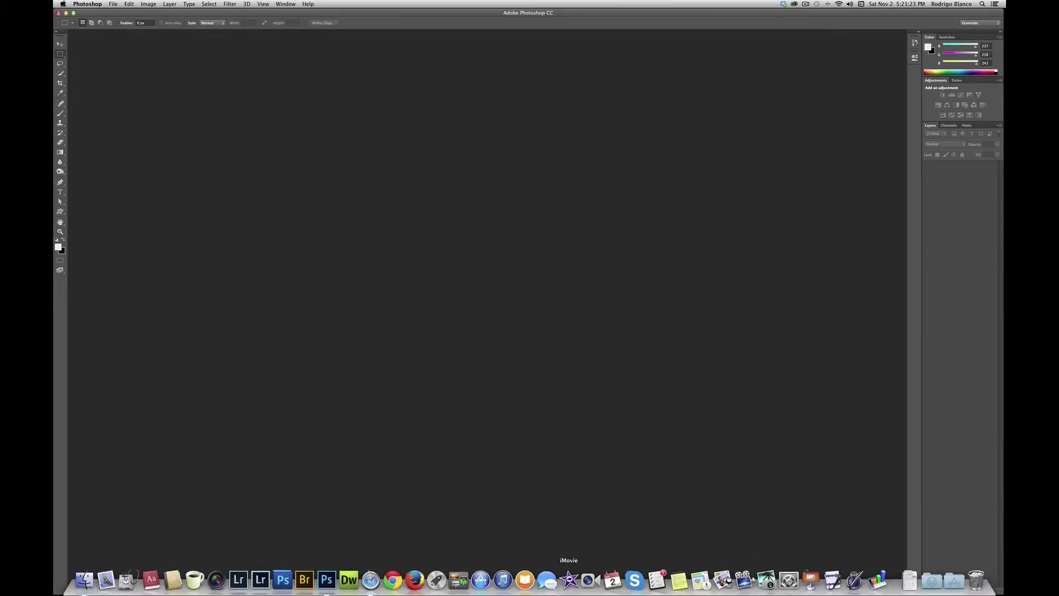
pyautogui.click(371, 579)
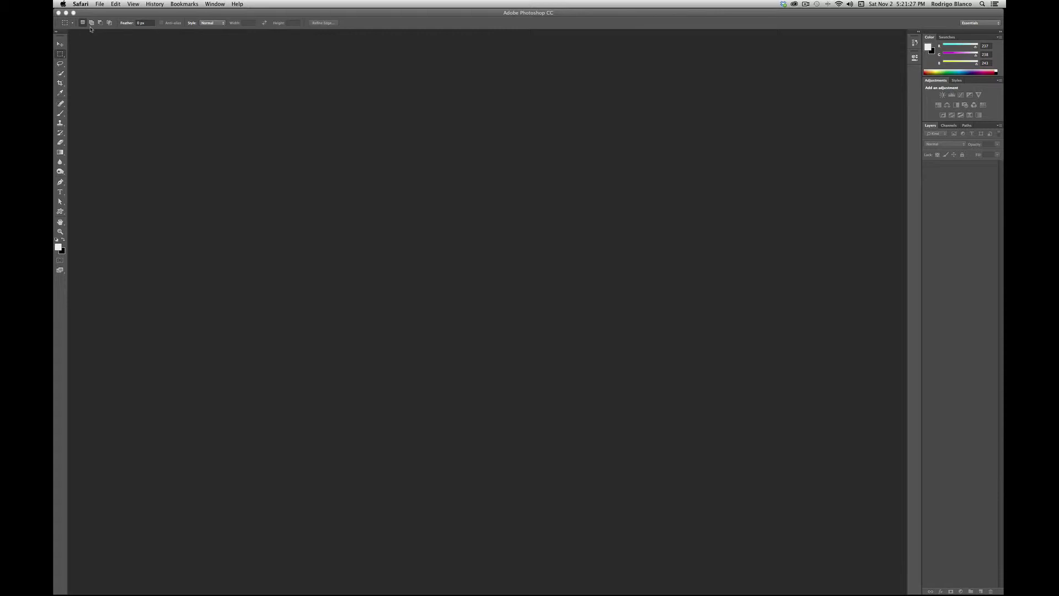
pyautogui.press('super+n')
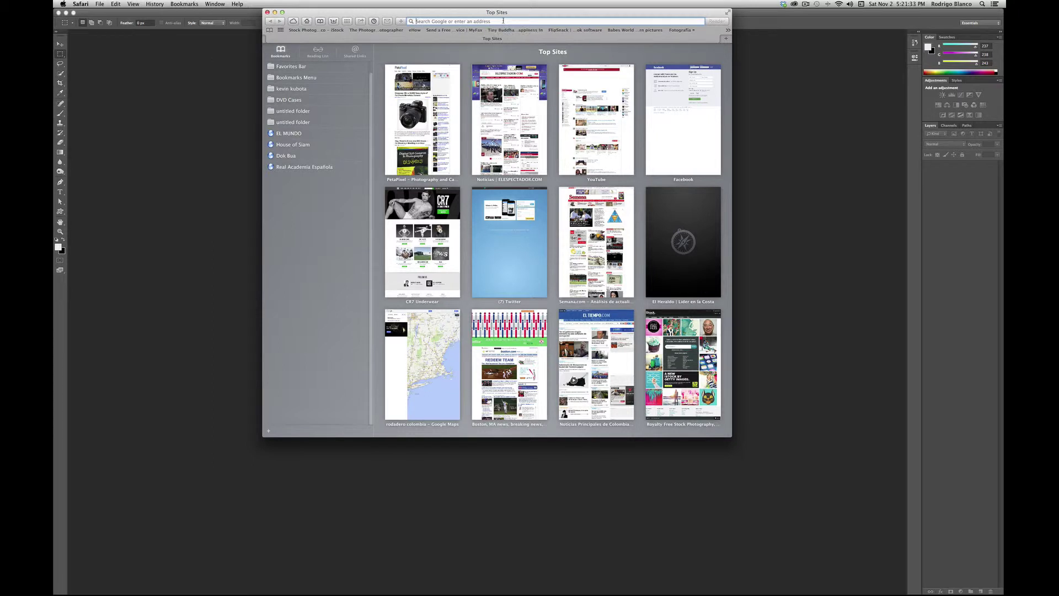
pyautogui.write('pupp')
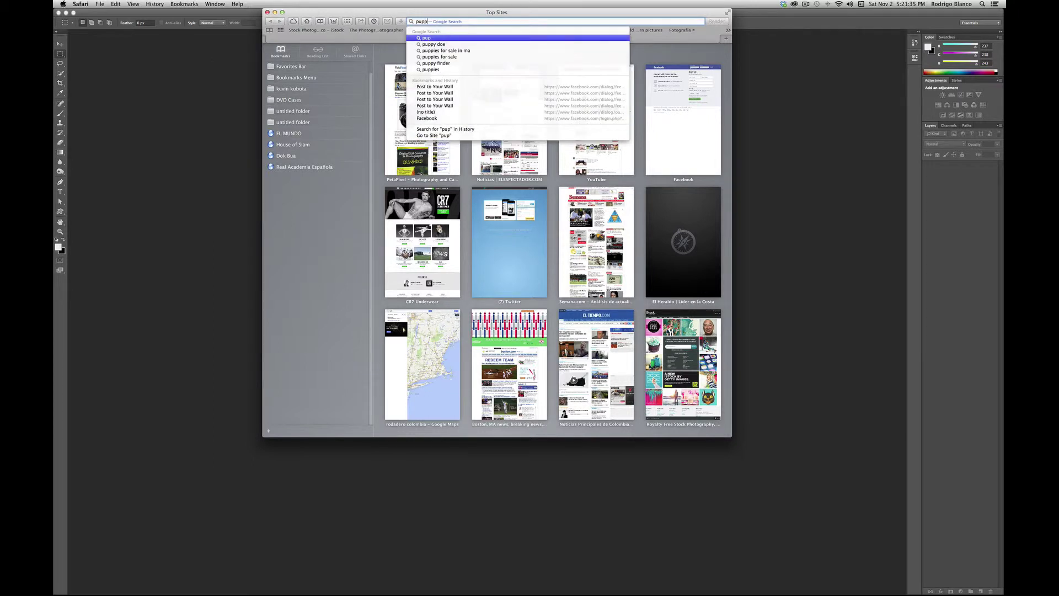
pyautogui.write('y photo')
pyautogui.press('Return')
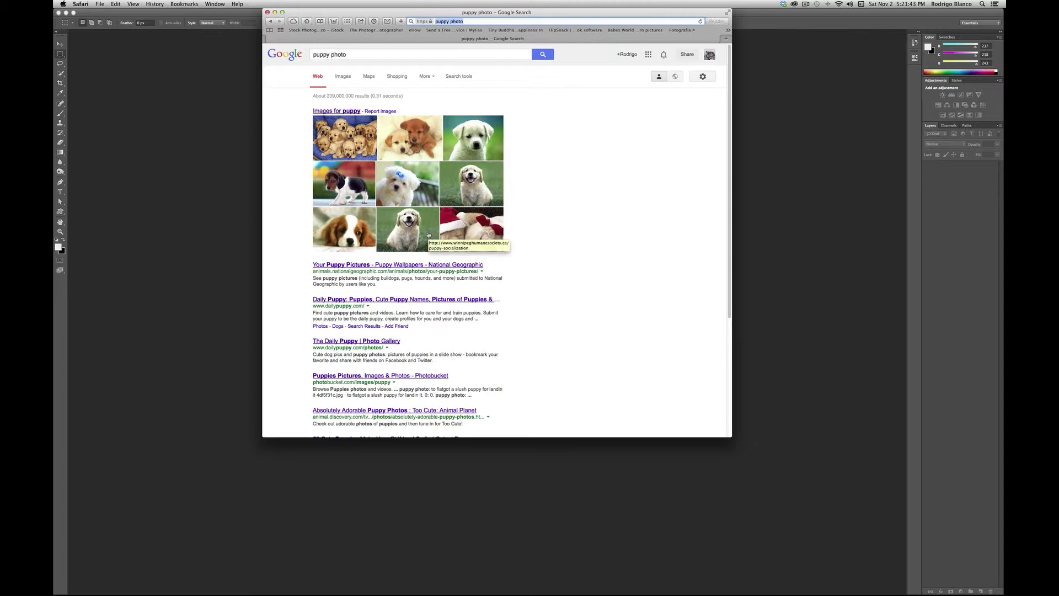
# - Show only image results, filtered to Large size
pyautogui.click(339, 82)
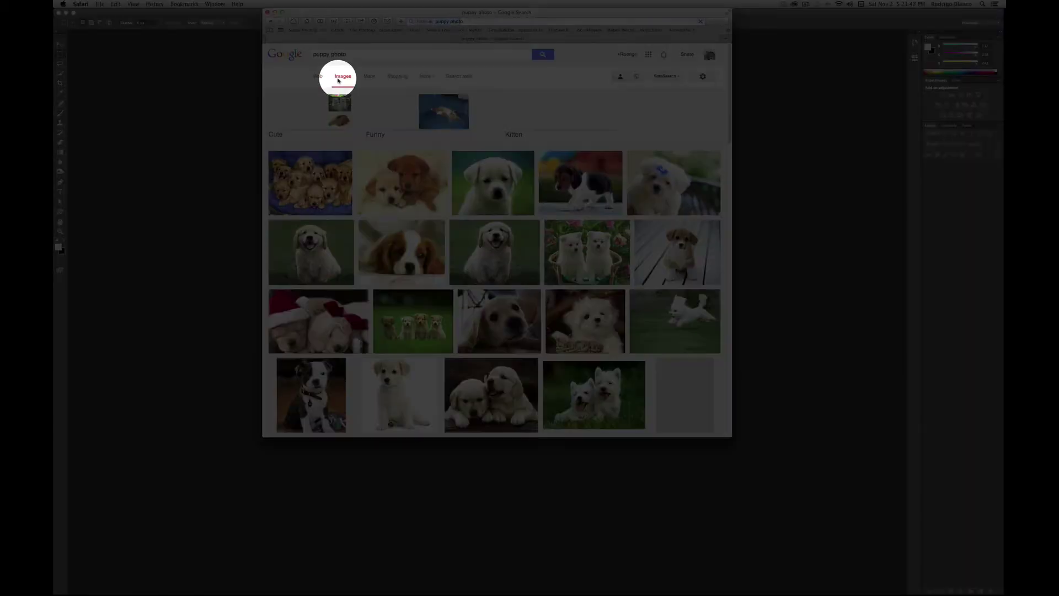
pyautogui.click(457, 82)
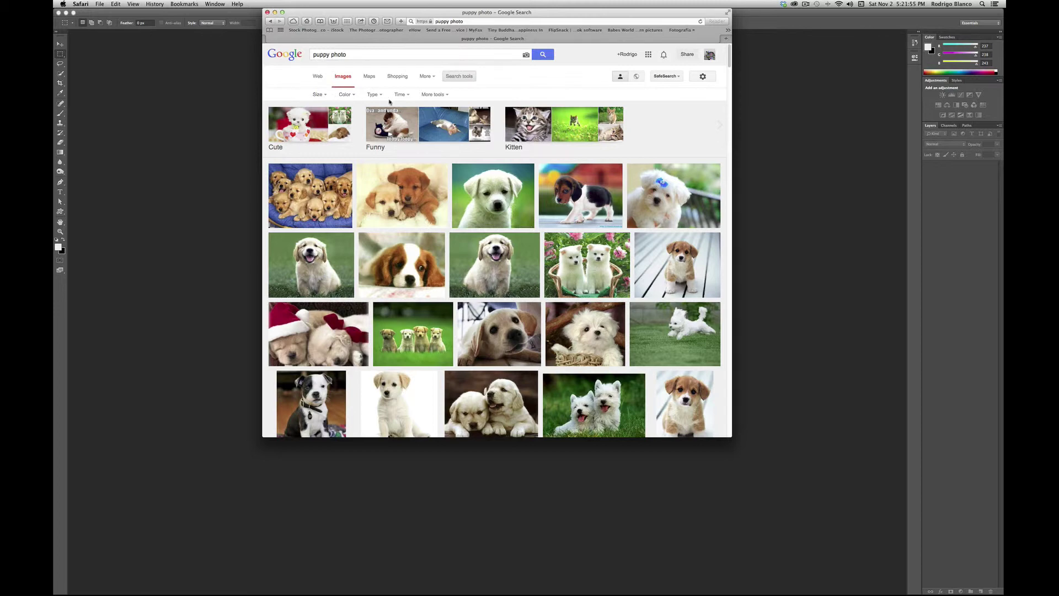
pyautogui.click(324, 98)
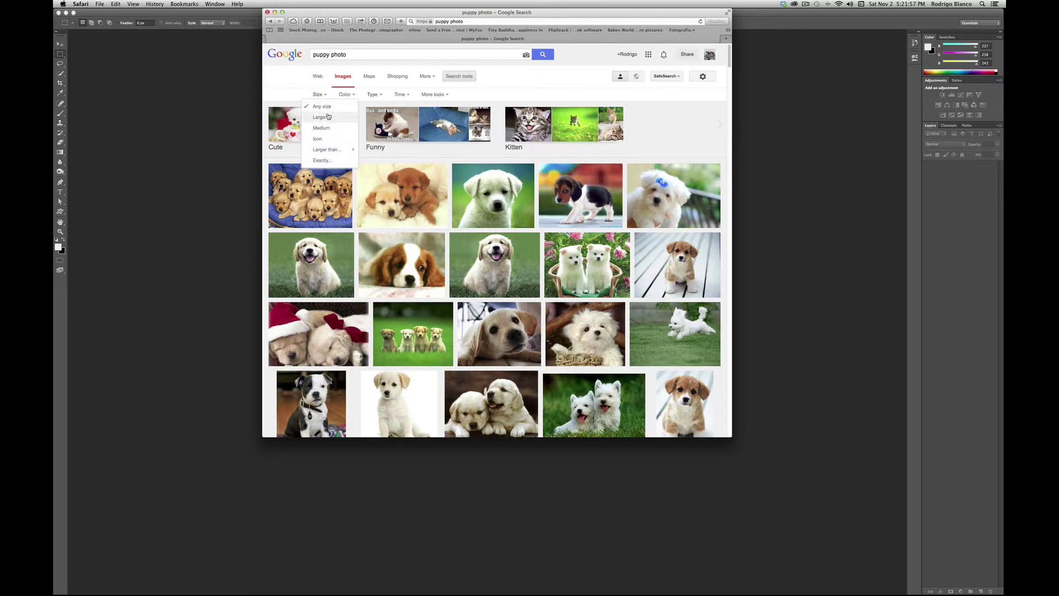
pyautogui.click(320, 117)
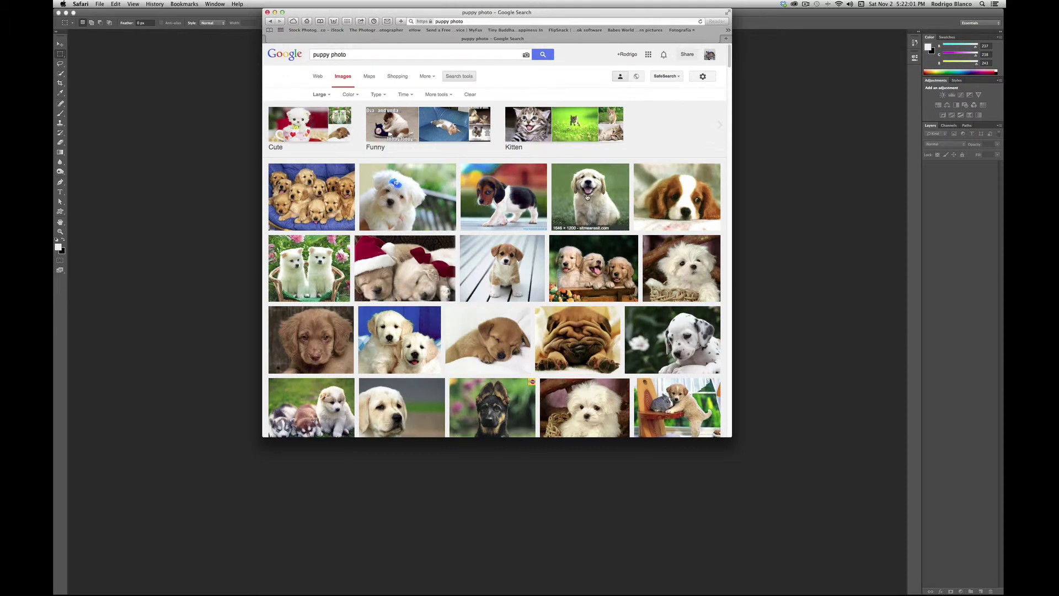
# - Save the full-size brown puppy photo (1600×1200) to Downloads and check downloads
pyautogui.click(307, 364)
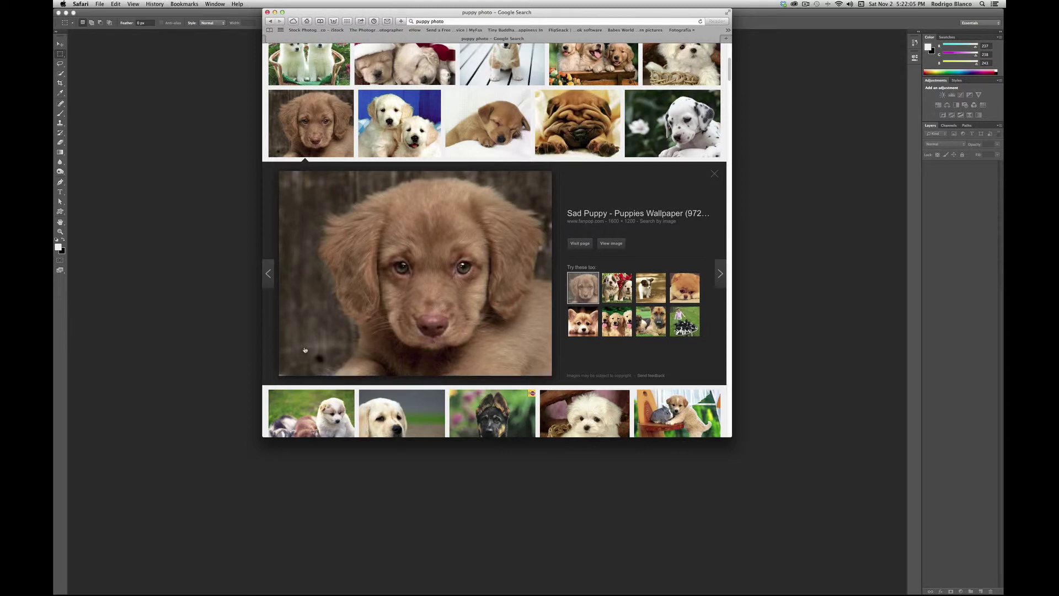
pyautogui.click(603, 244)
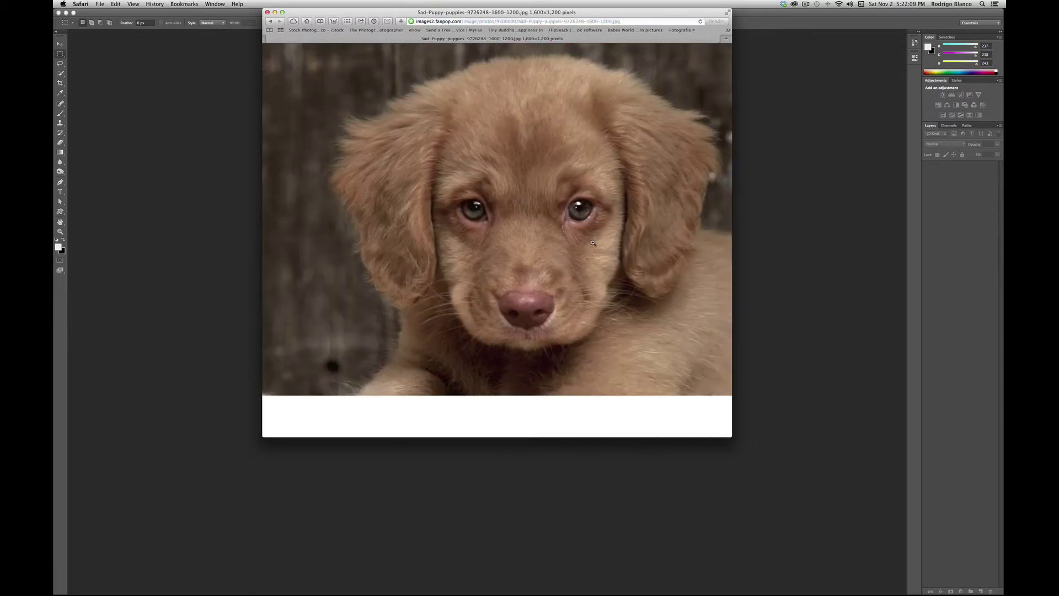
pyautogui.rightClick(593, 243)
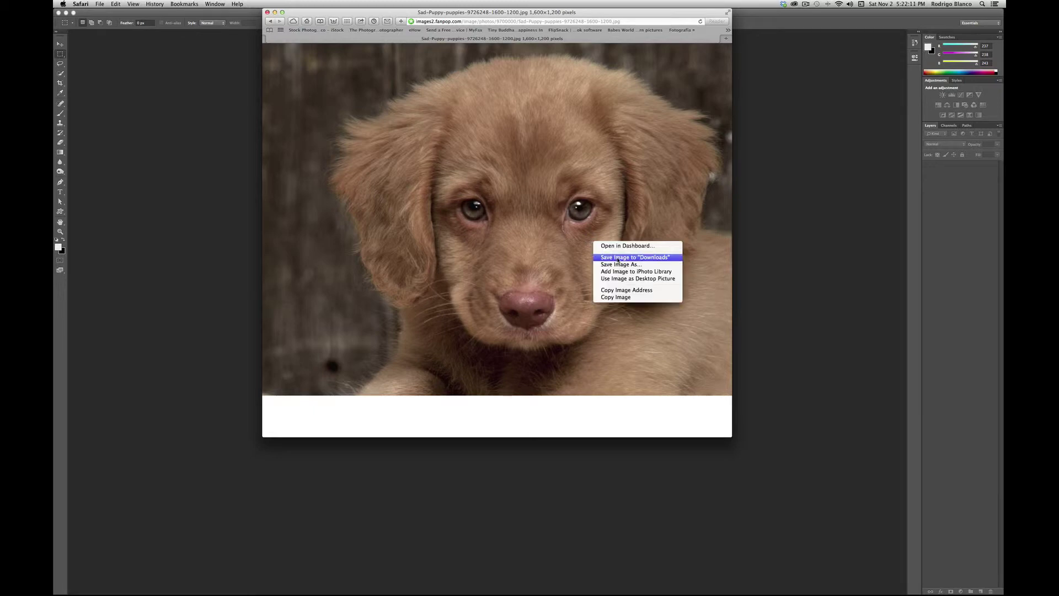
pyautogui.click(618, 258)
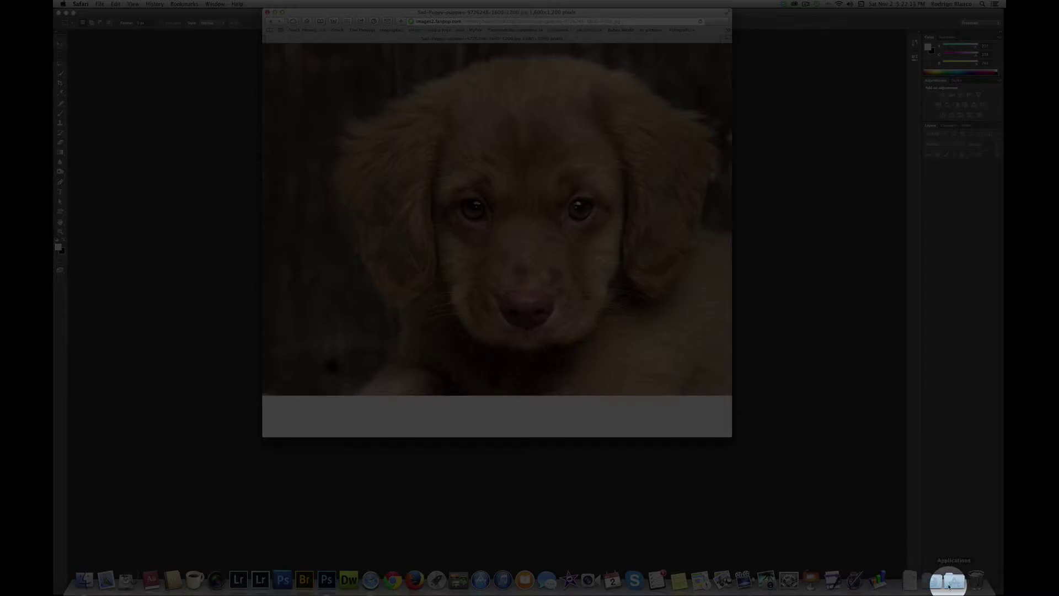
pyautogui.click(949, 584)
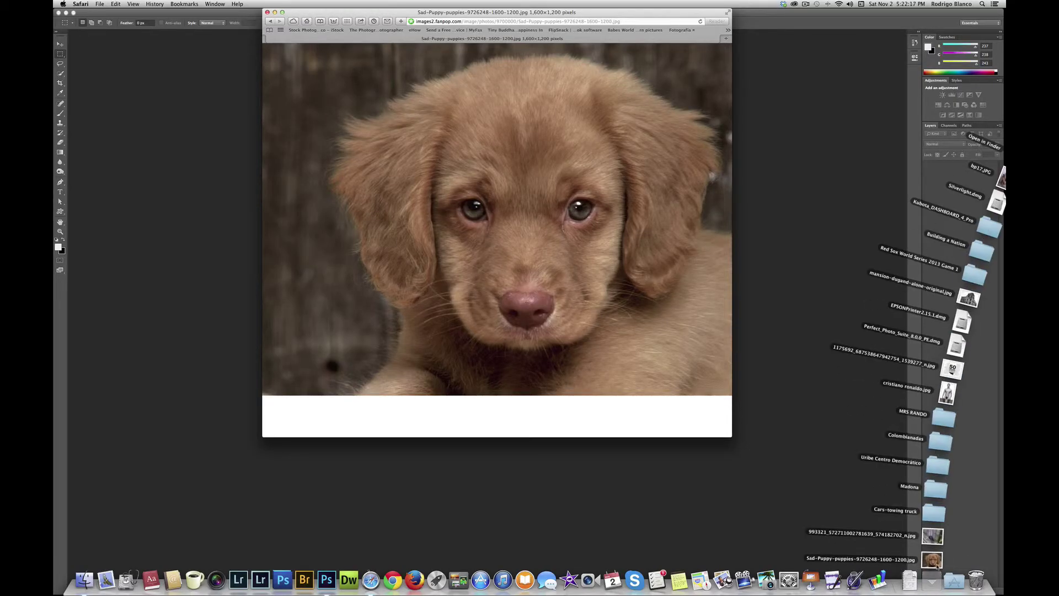
pyautogui.moveTo(936, 565); pyautogui.dragTo(329, 584)
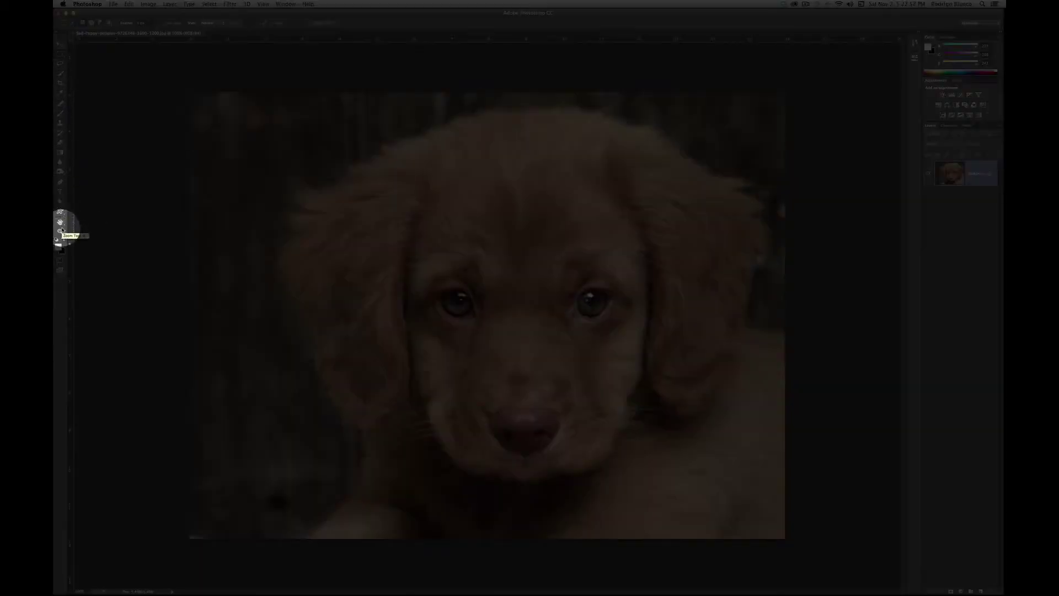
# - Zoom the photo to 200% around the puppy's eyes and bring up the healing tools list
pyautogui.click(61, 232)
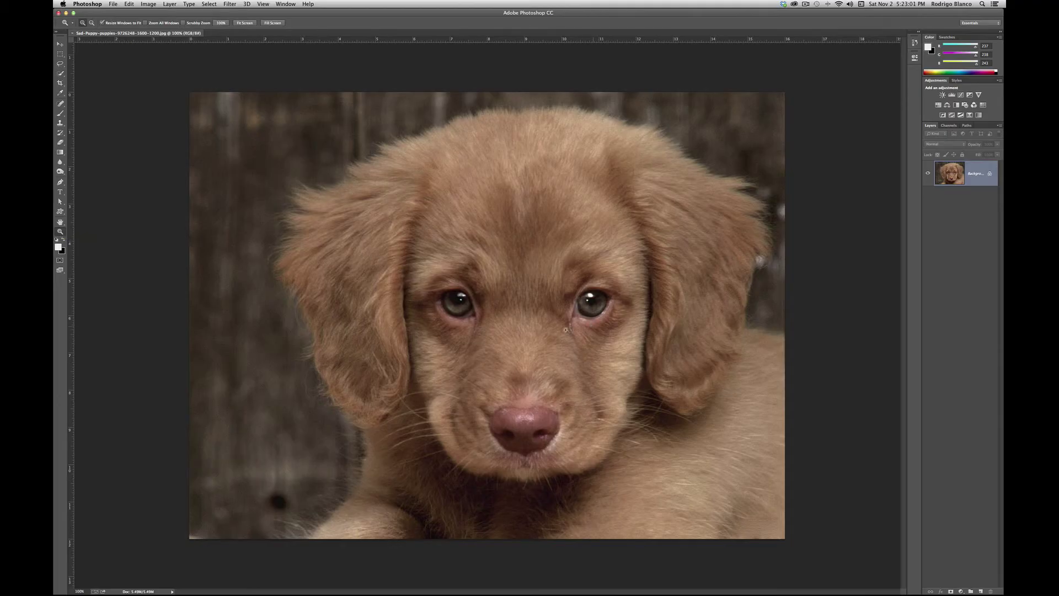
pyautogui.click(571, 330)
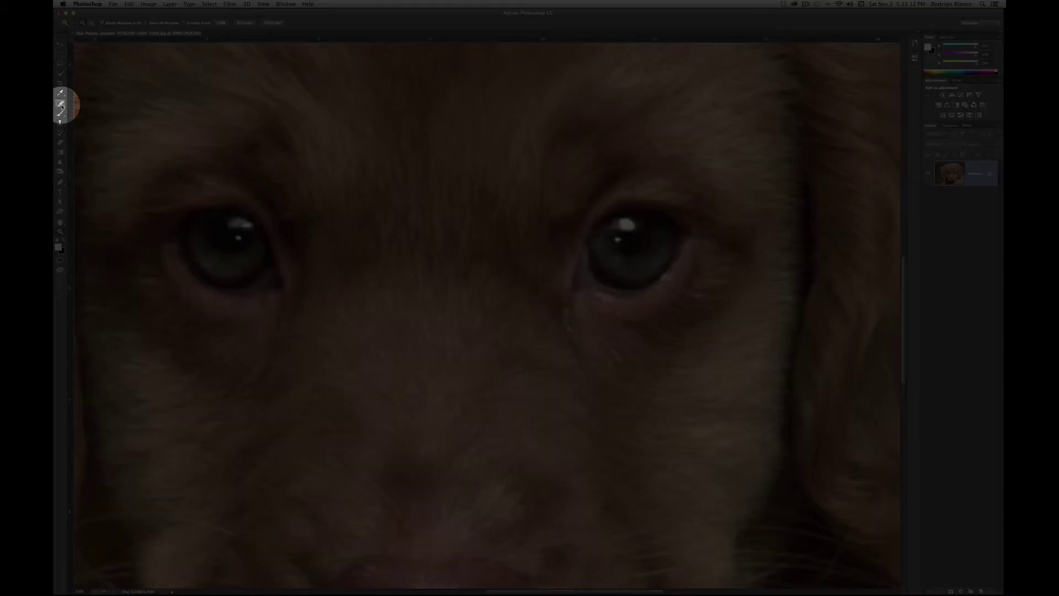
pyautogui.click(61, 105)
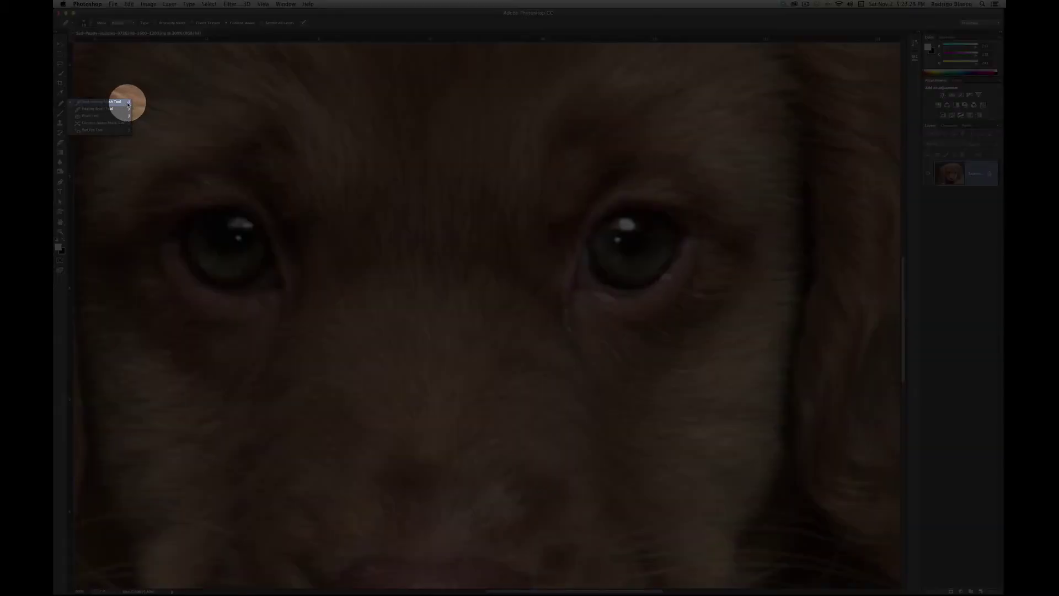
# - Select the Content-Aware Spot Healing Brush and enlarge its brush size from 24 px
pyautogui.click(128, 102)
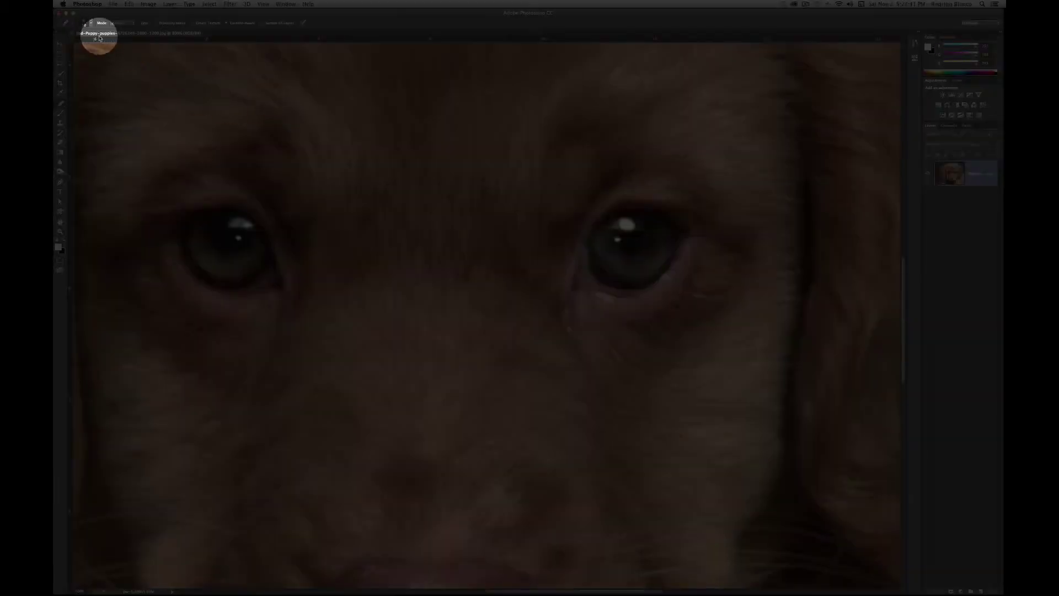
pyautogui.click(87, 23)
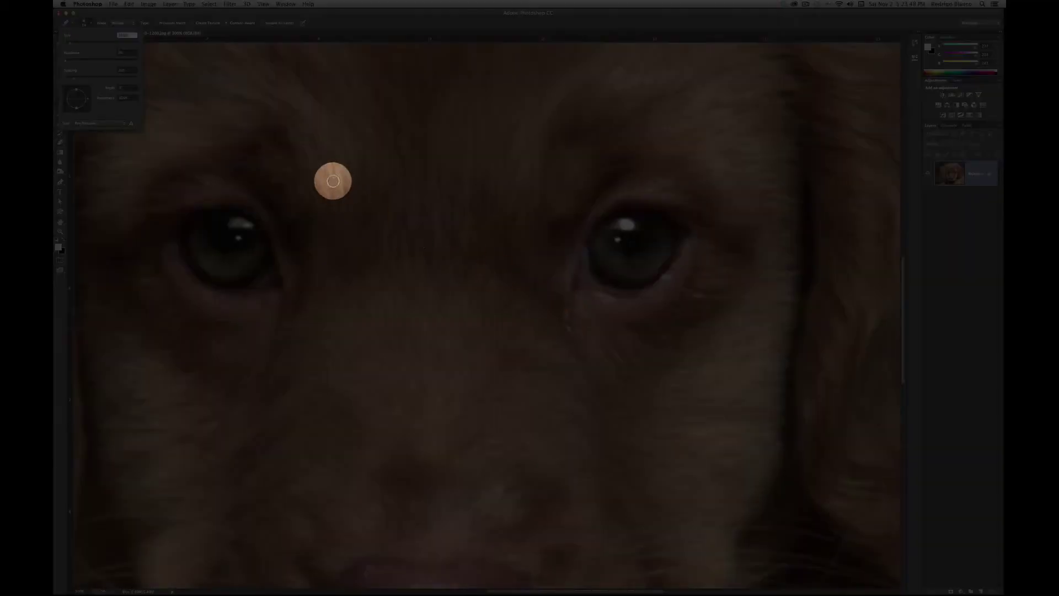
pyautogui.click(105, 21)
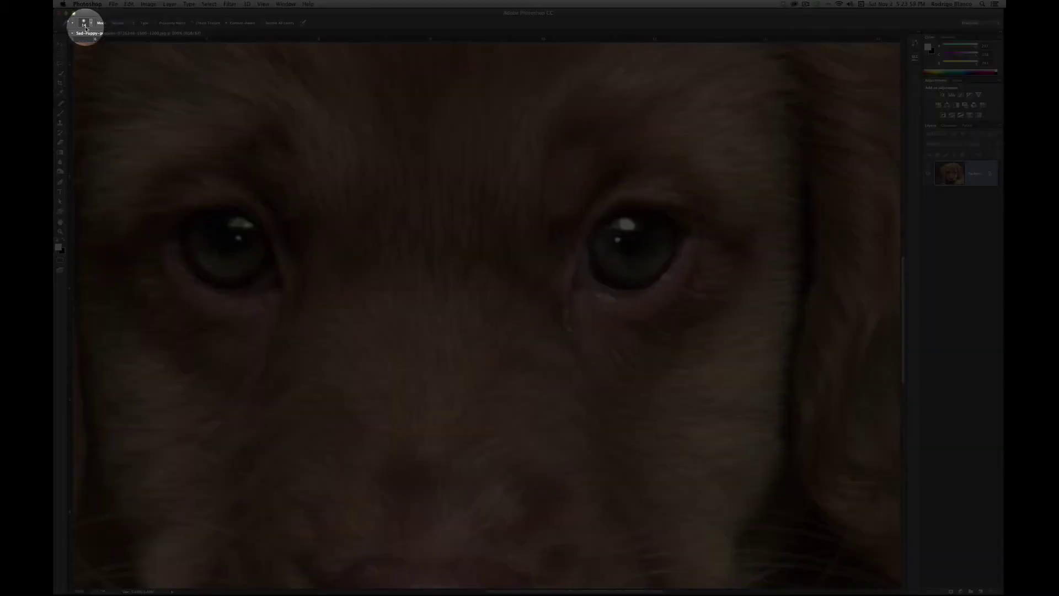
pyautogui.click(92, 25)
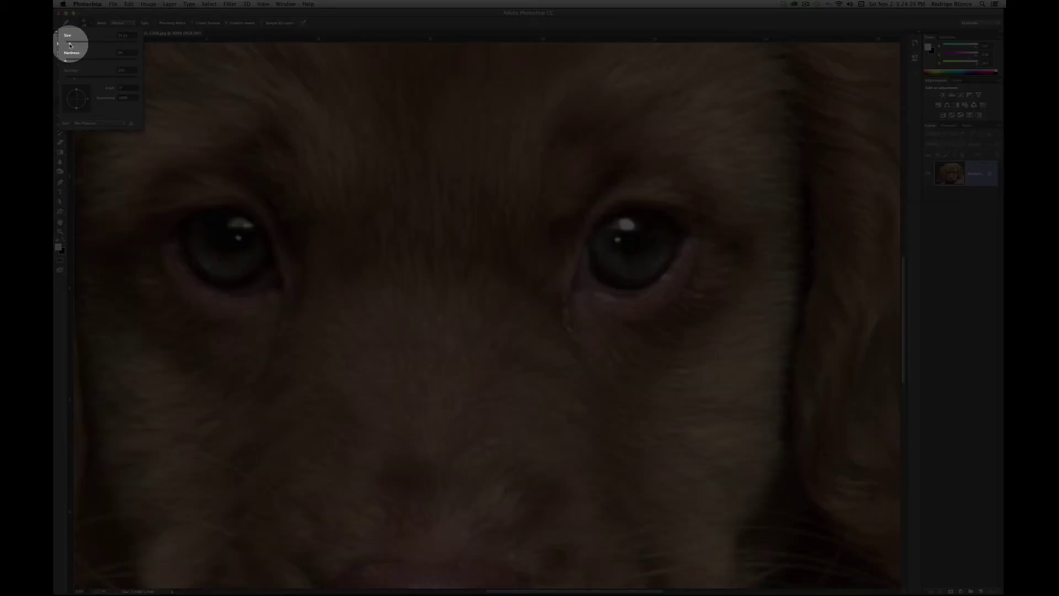
pyautogui.click(70, 45)
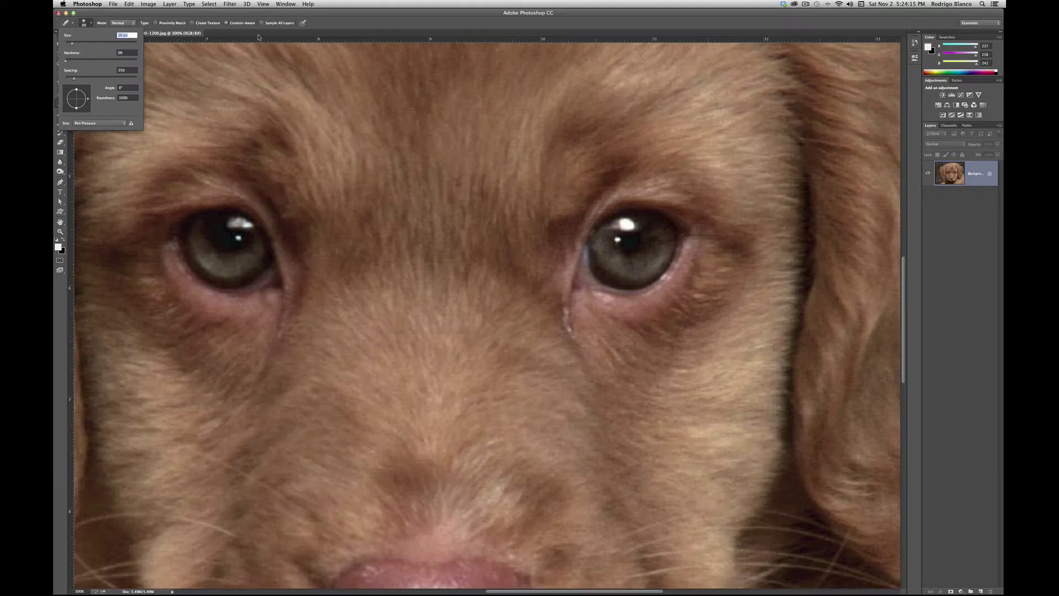
# - Heal away the dark tear streak beneath the puppy's eye, then zoom out
pyautogui.press('Return')
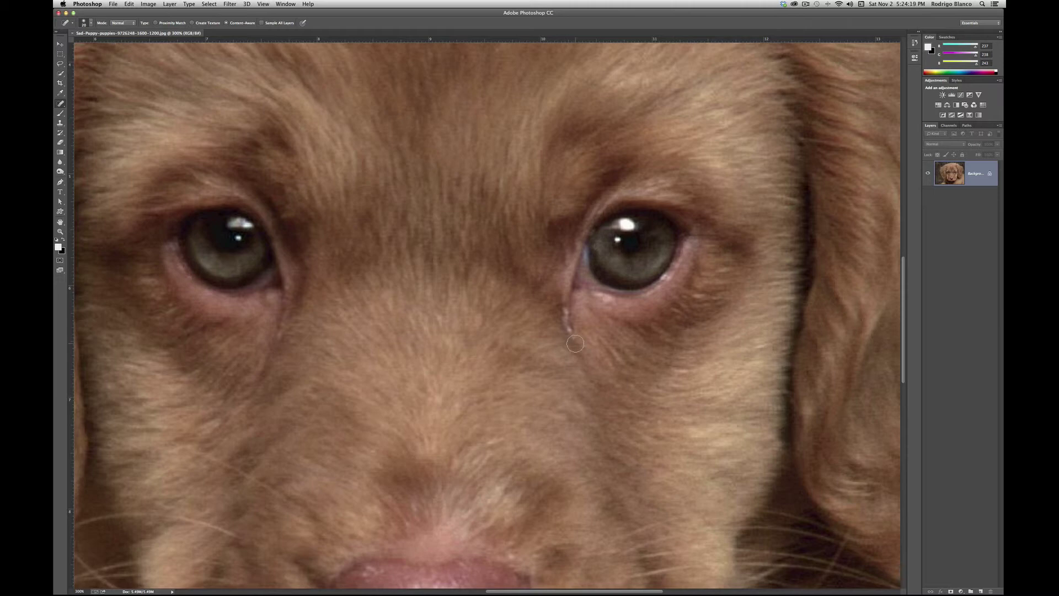
pyautogui.moveTo(575, 343)
pyautogui.mouseDown()
pyautogui.moveTo(562, 294)
pyautogui.moveTo(580, 344)
pyautogui.mouseUp()
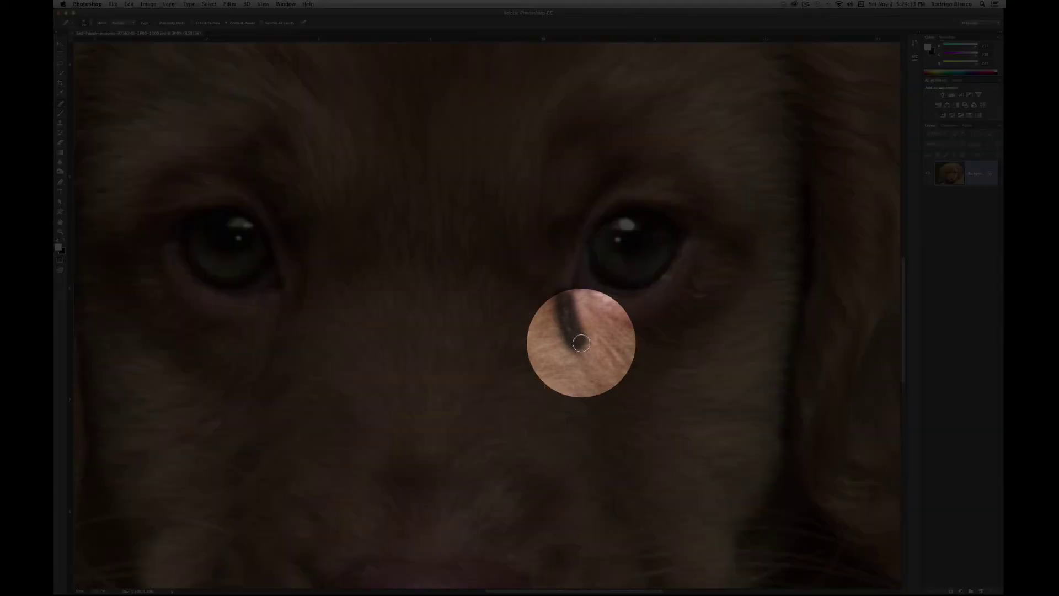
pyautogui.moveTo(581, 343); pyautogui.dragTo(581, 339)
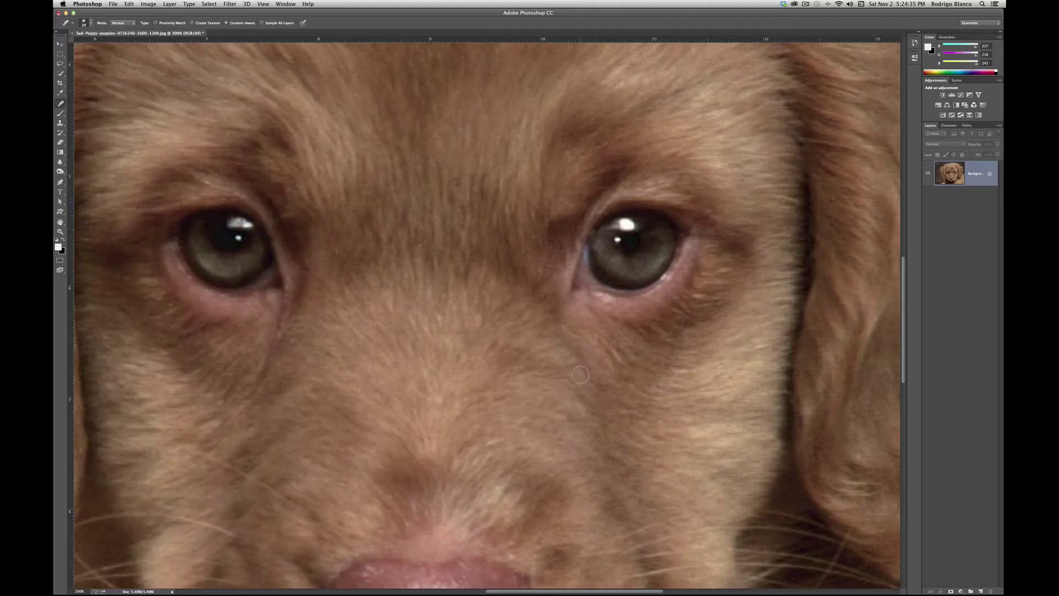
pyautogui.scroll(-5, 584, 386)
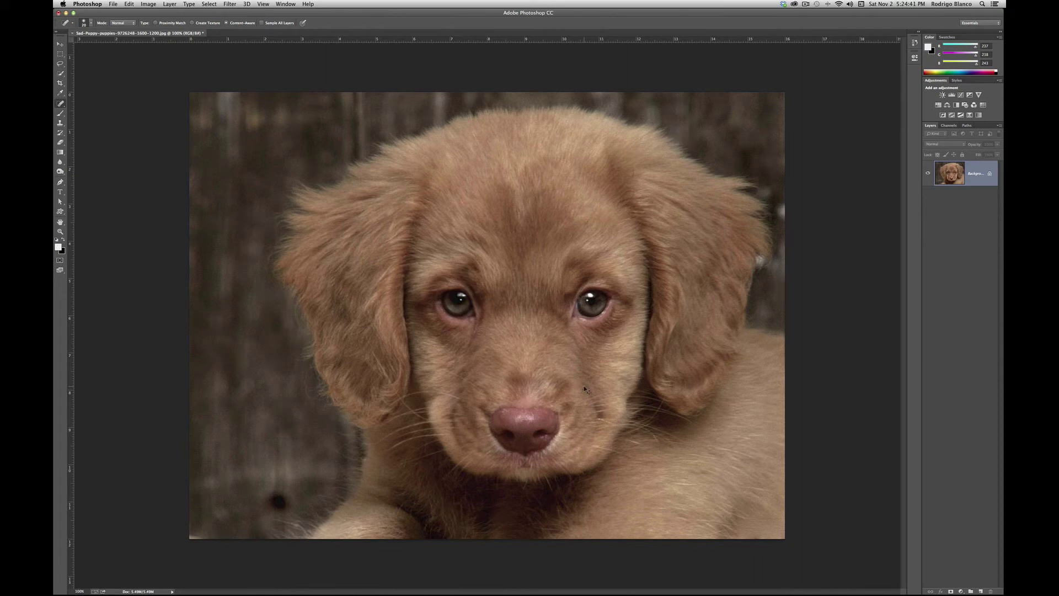
# - Undo the last healing stroke and switch to the Dodge Tool at 50% exposure
pyautogui.press('super+z')
pyautogui.press('super+z')
pyautogui.press('super+z')
pyautogui.press('super+z')
pyautogui.click(461, 296)
pyautogui.click(61, 173)
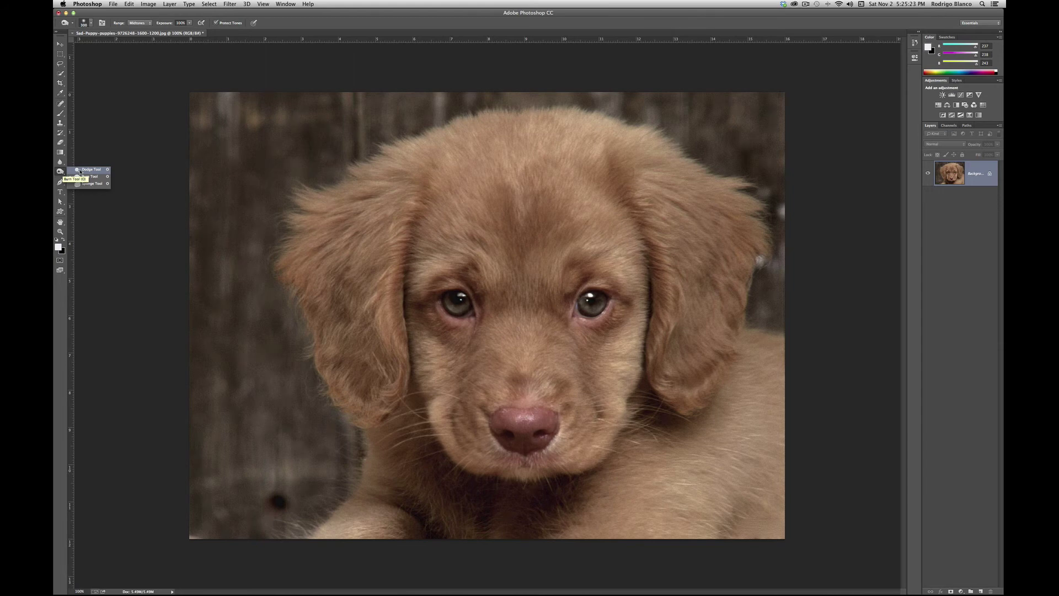
pyautogui.click(80, 169)
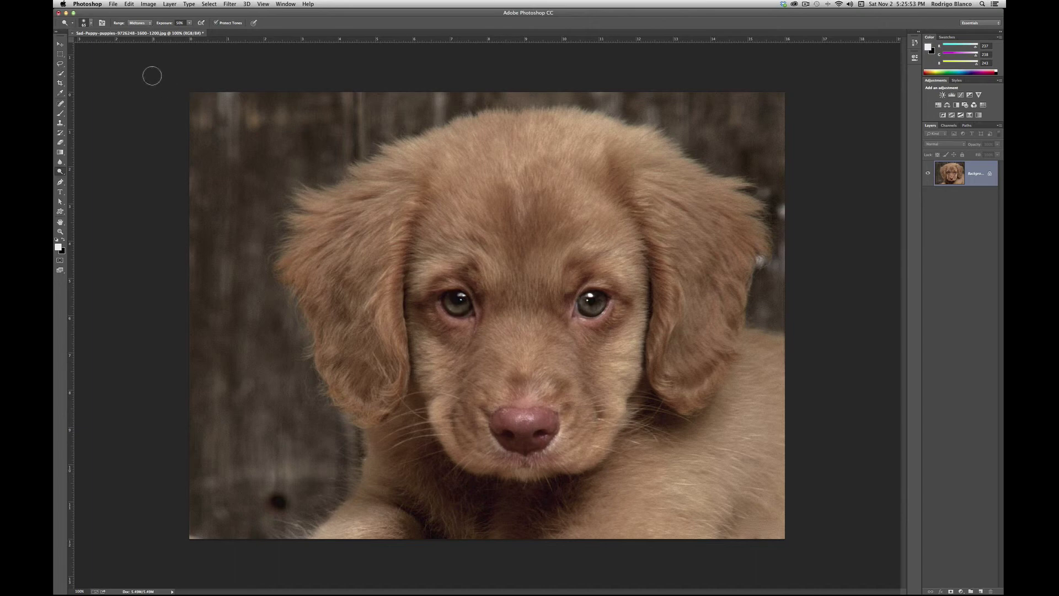
# - Reduce the dodge brush size and limit its Range to Midtones
pyautogui.click(91, 24)
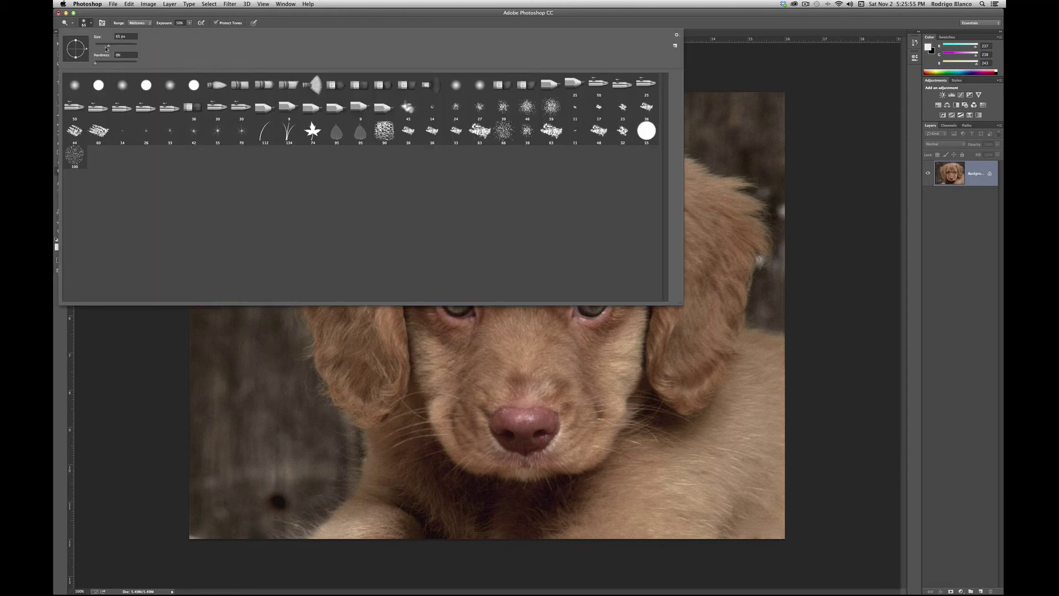
pyautogui.click(108, 47)
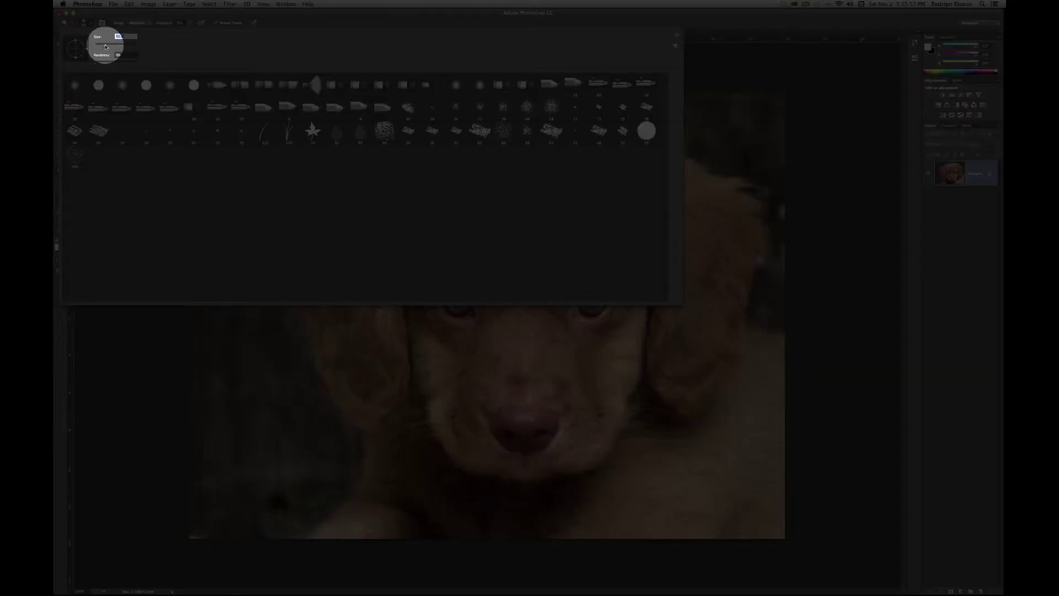
pyautogui.moveTo(106, 48); pyautogui.dragTo(104, 47)
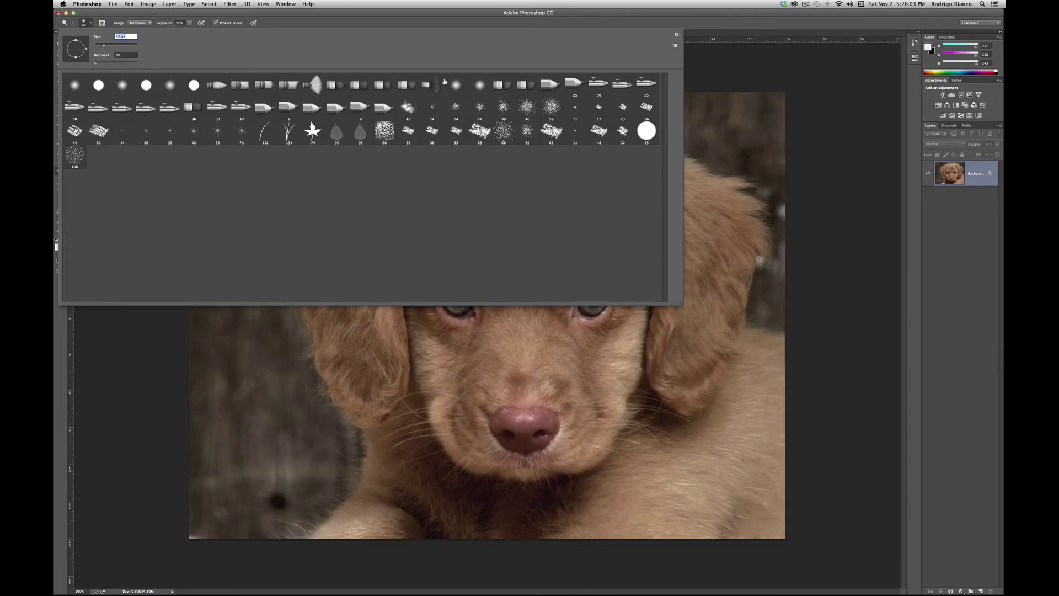
pyautogui.click(123, 361)
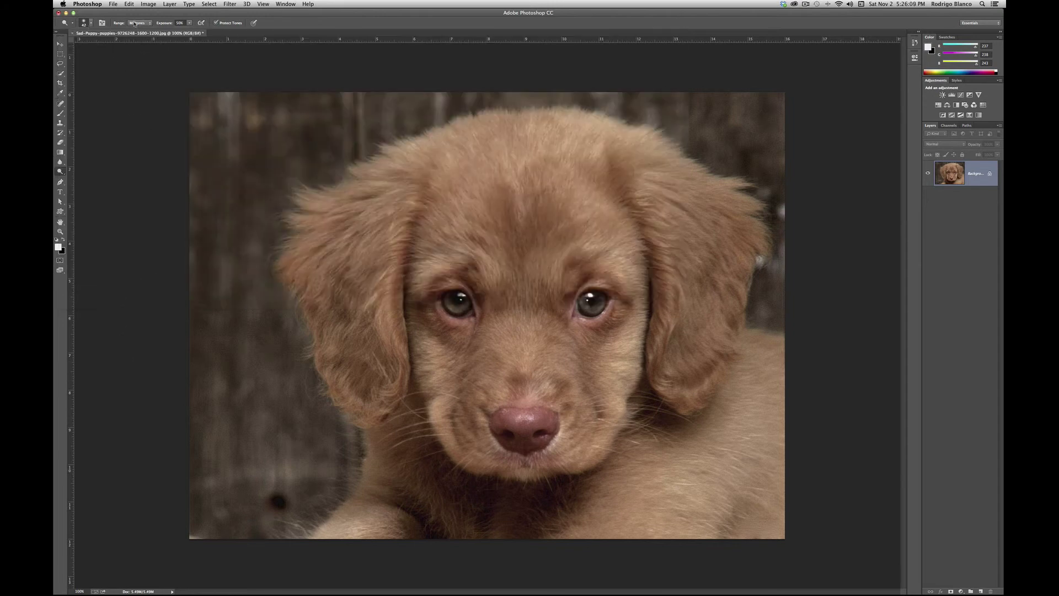
pyautogui.click(137, 23)
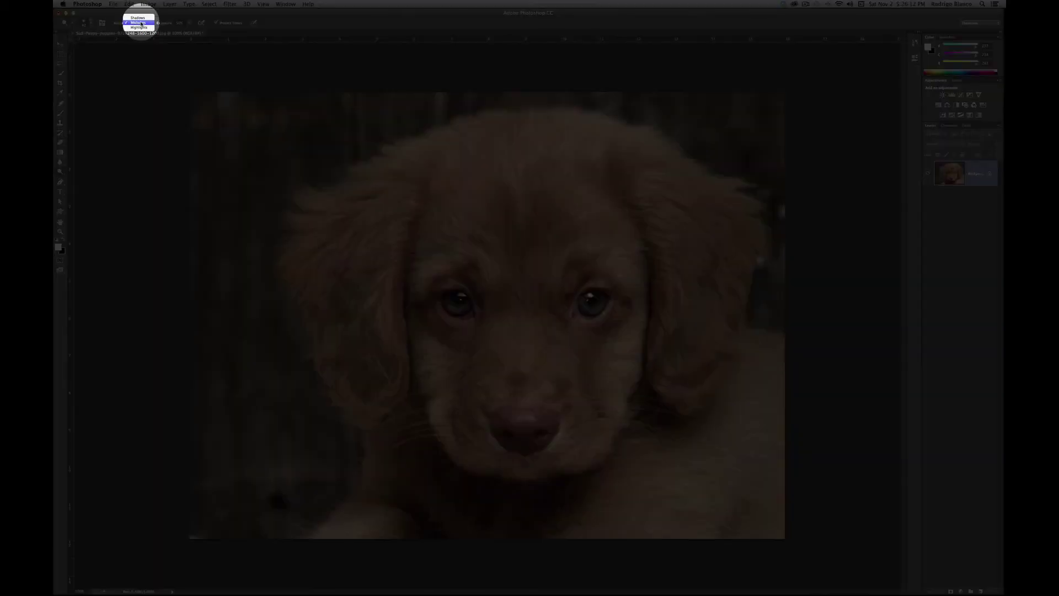
pyautogui.click(138, 23)
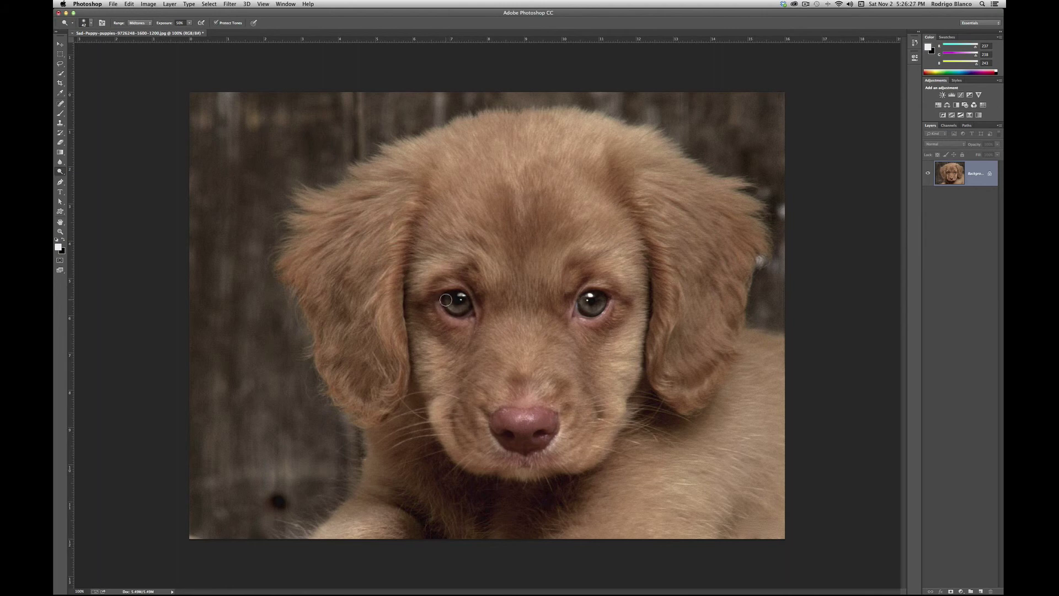
# - Zoom in on the puppy's eyes and dodge both irises to brighten them
pyautogui.click(60, 232)
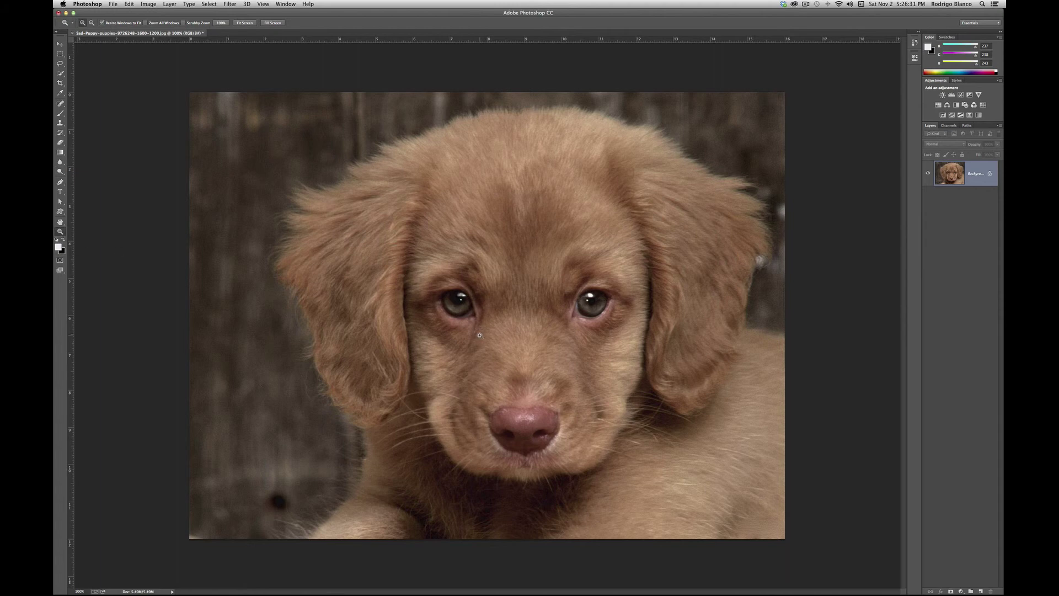
pyautogui.click(524, 321)
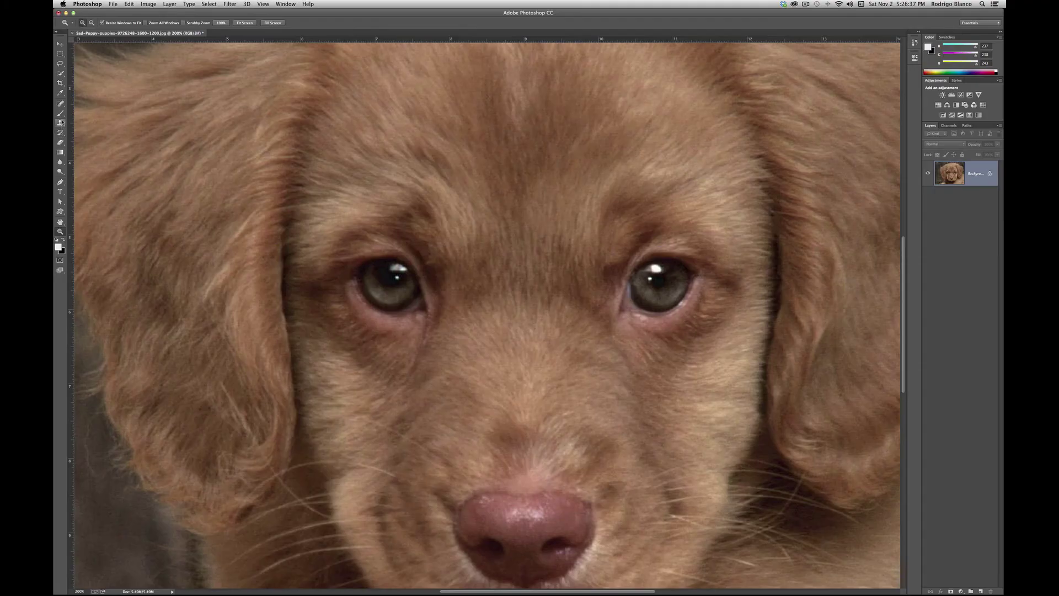
pyautogui.click(61, 171)
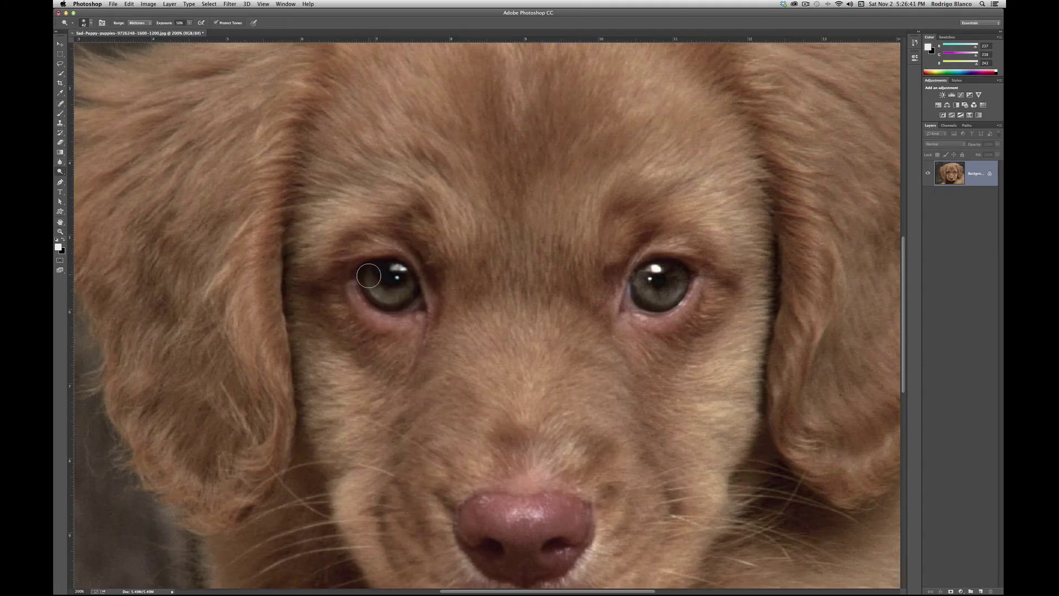
pyautogui.moveTo(368, 274)
pyautogui.mouseDown()
pyautogui.moveTo(392, 296)
pyautogui.moveTo(410, 279)
pyautogui.moveTo(386, 295)
pyautogui.moveTo(369, 275)
pyautogui.moveTo(389, 297)
pyautogui.moveTo(409, 283)
pyautogui.moveTo(390, 296)
pyautogui.moveTo(377, 278)
pyautogui.mouseUp()
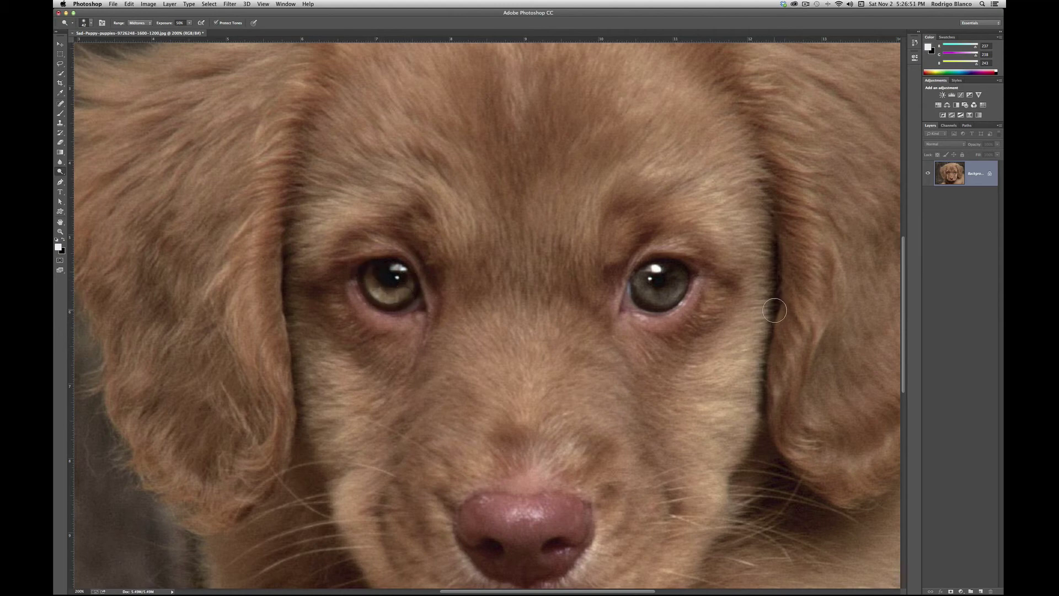
pyautogui.moveTo(625, 293)
pyautogui.mouseDown()
pyautogui.moveTo(634, 278)
pyautogui.moveTo(656, 298)
pyautogui.moveTo(682, 274)
pyautogui.moveTo(662, 300)
pyautogui.moveTo(627, 289)
pyautogui.mouseUp()
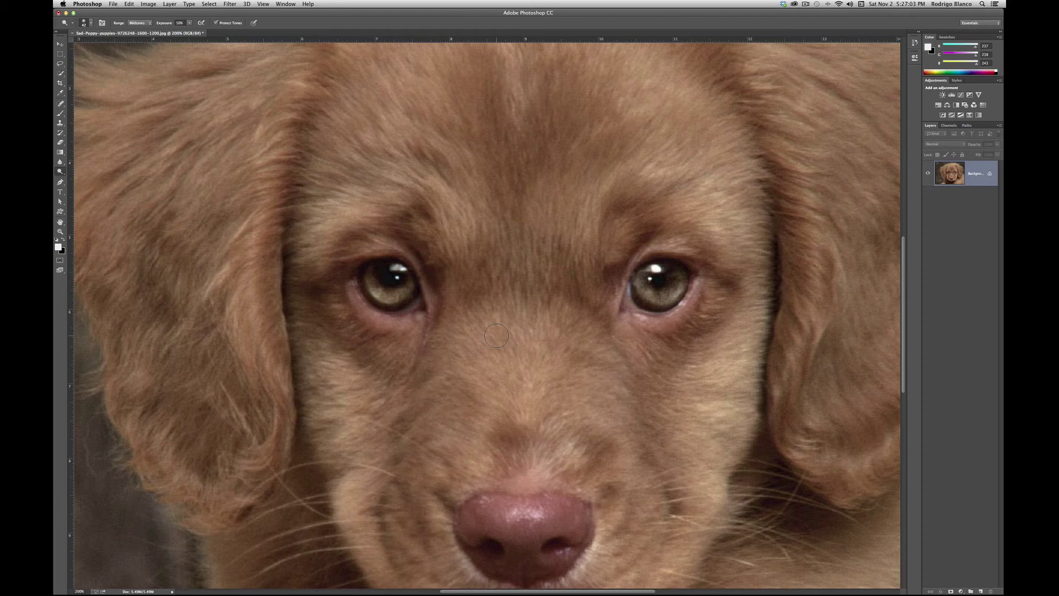
# - Show the full retouched puppy photo at 100% with Cmd+1
pyautogui.press('super+1')
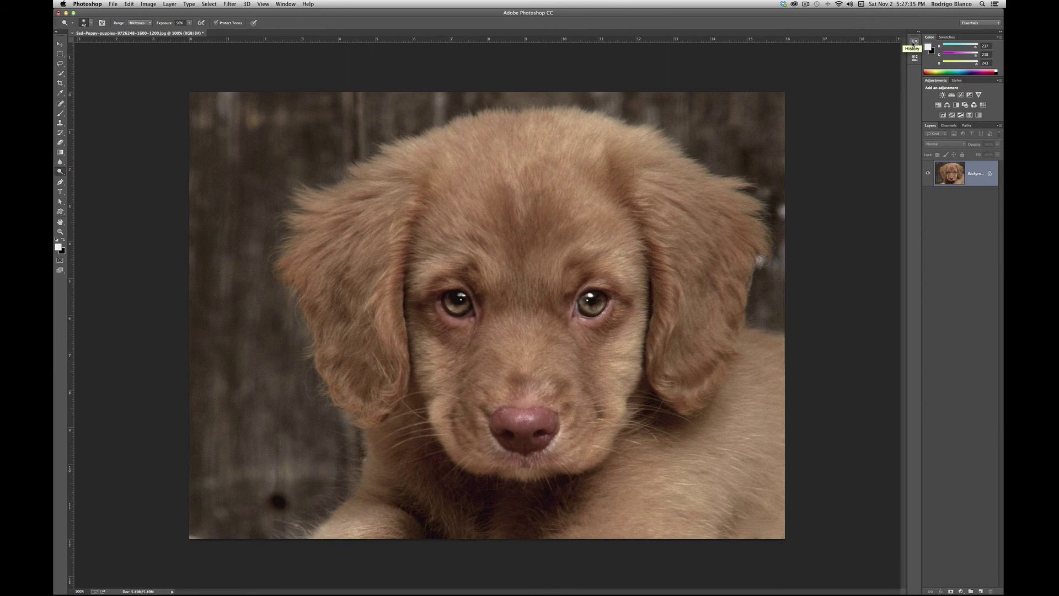
# - Open the History panel and enlarge it to list every edit step
pyautogui.click(914, 43)
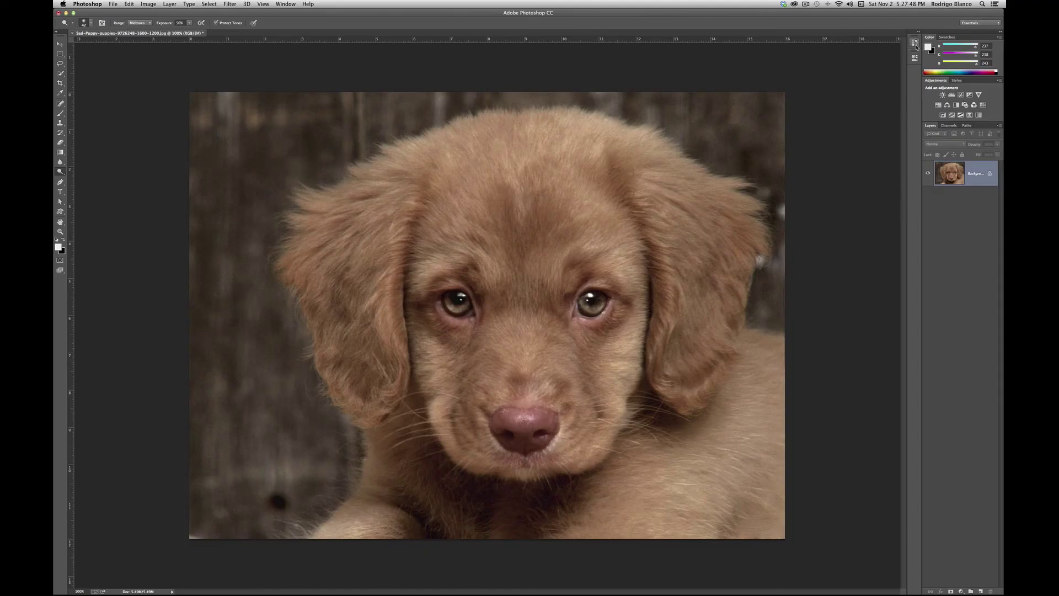
pyautogui.click(915, 42)
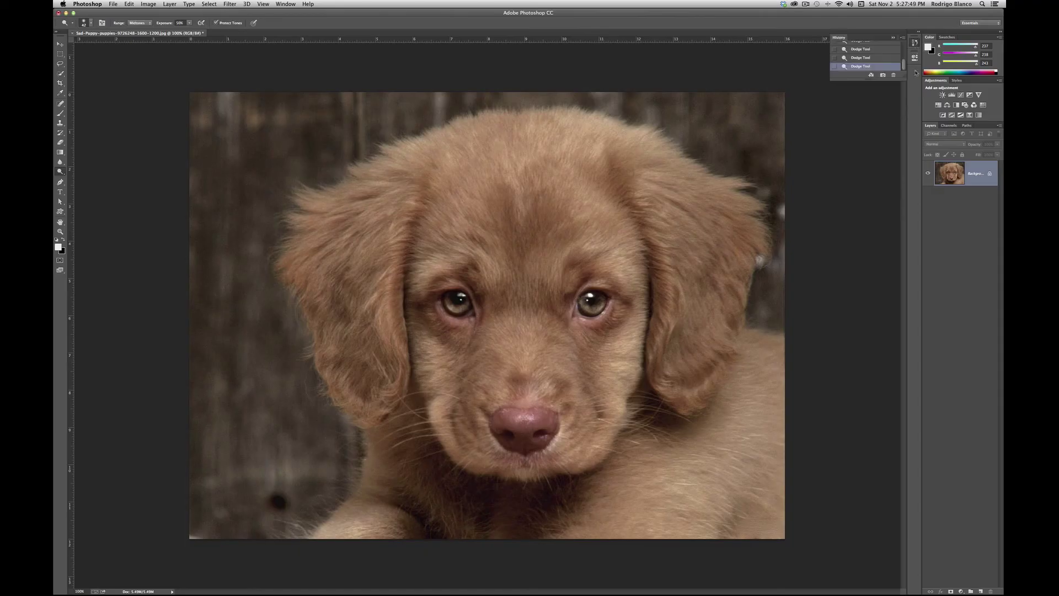
pyautogui.moveTo(905, 77); pyautogui.dragTo(901, 255)
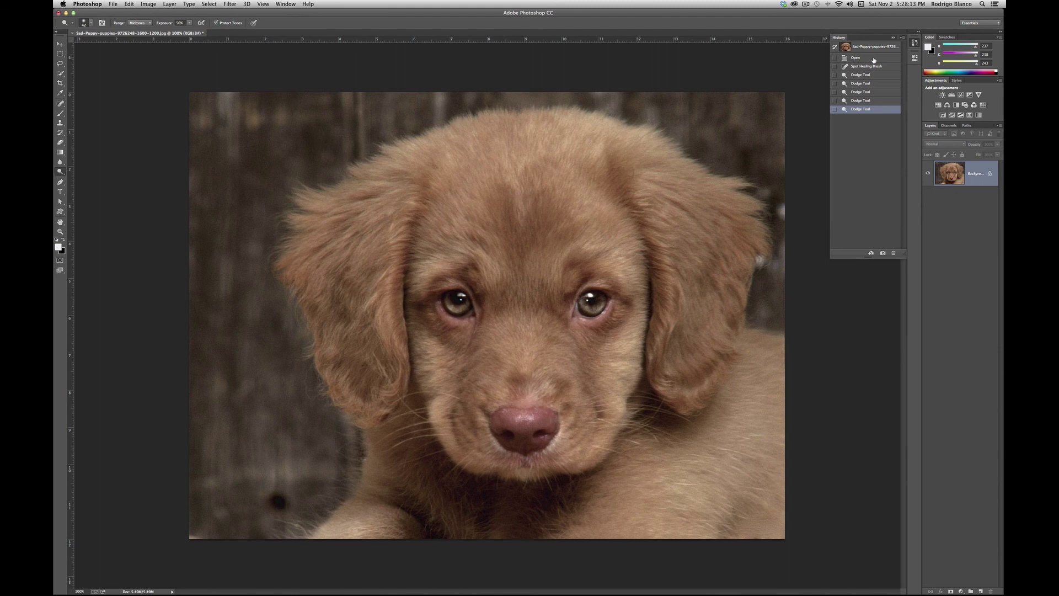
# - Toggle between the Open state and the last Dodge Tool state, ending on the retouched version
pyautogui.click(874, 59)
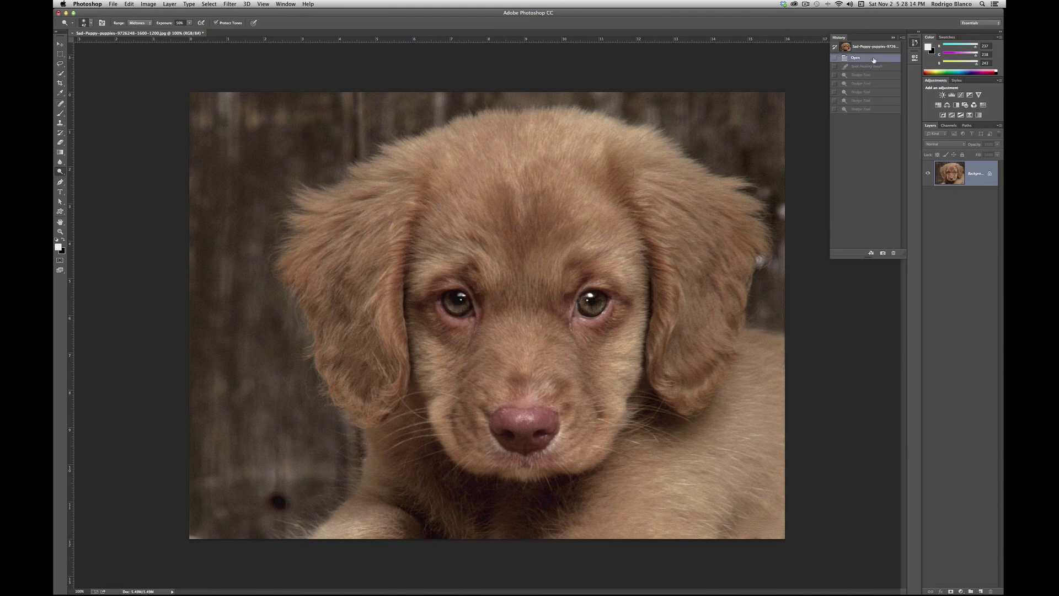
pyautogui.click(882, 110)
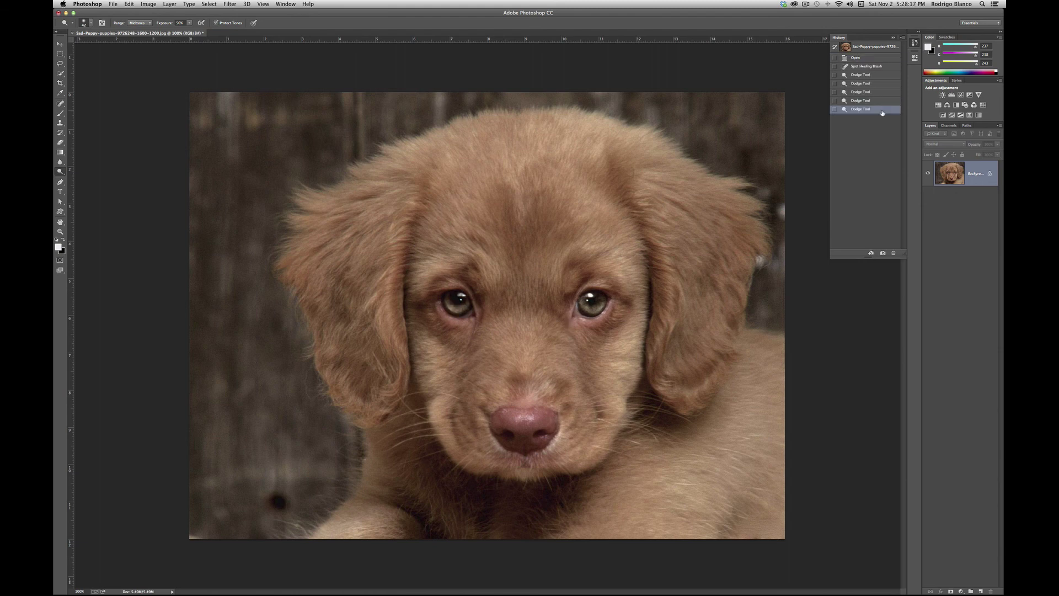
pyautogui.click(884, 59)
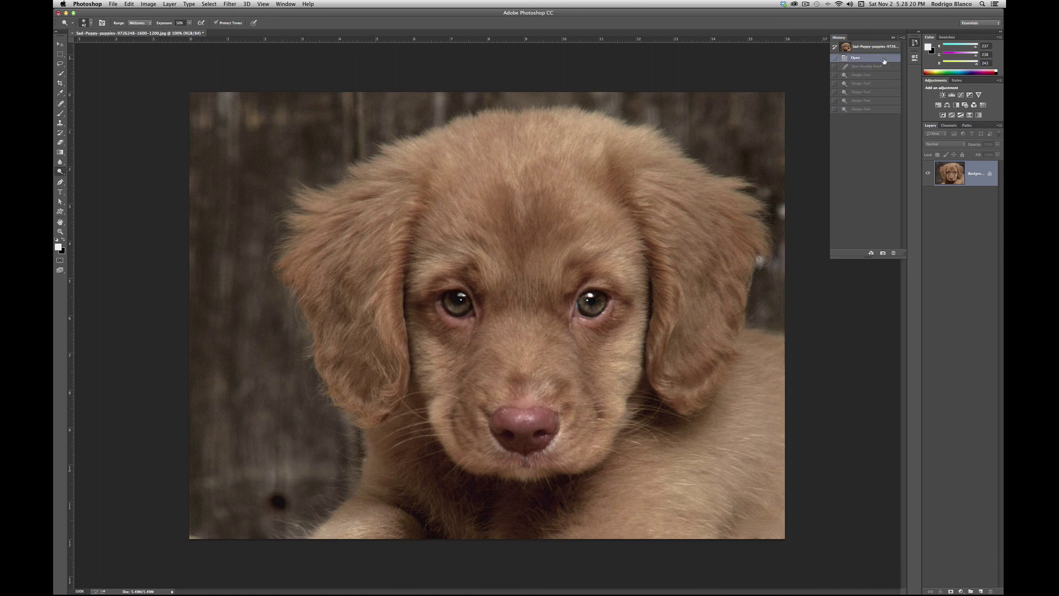
pyautogui.click(875, 110)
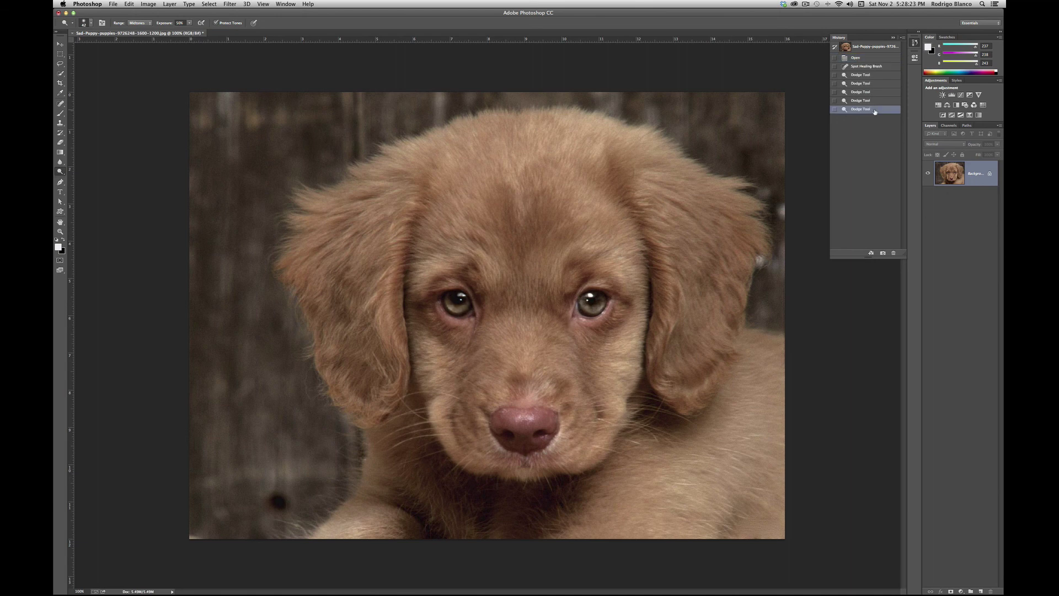
pyautogui.click(883, 60)
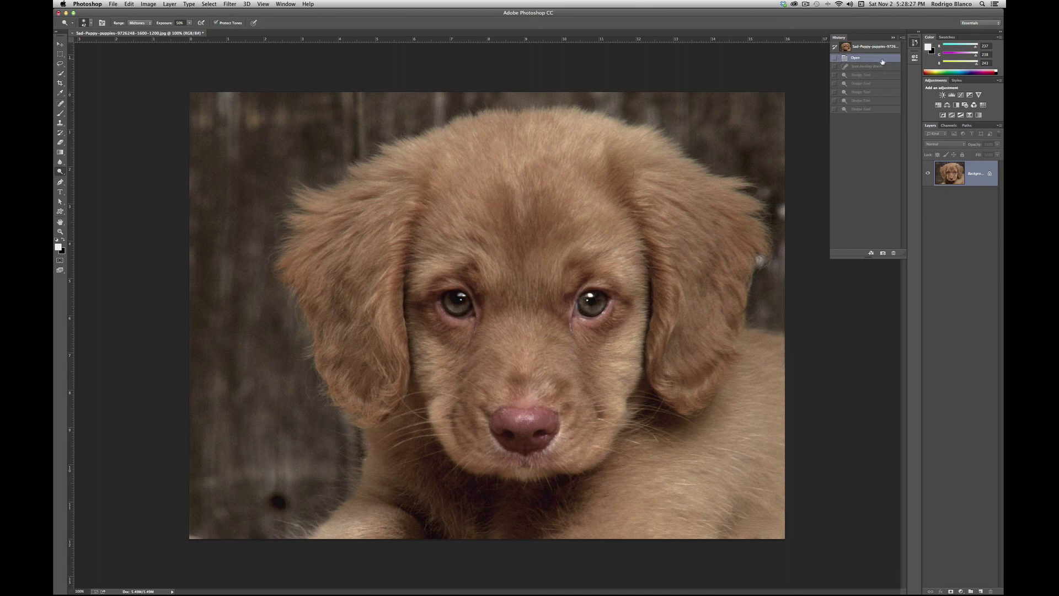
pyautogui.click(883, 110)
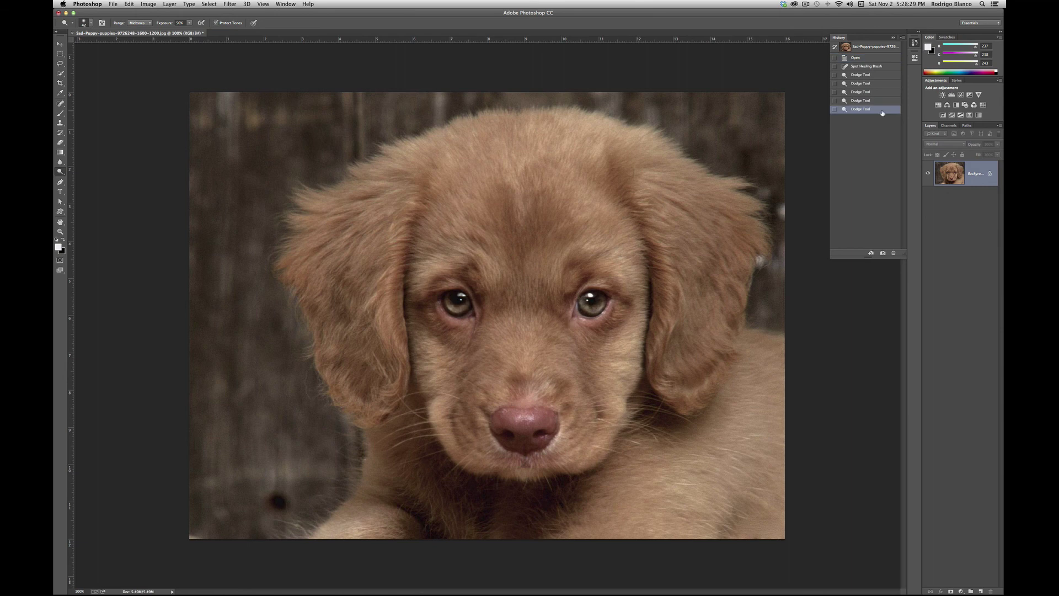